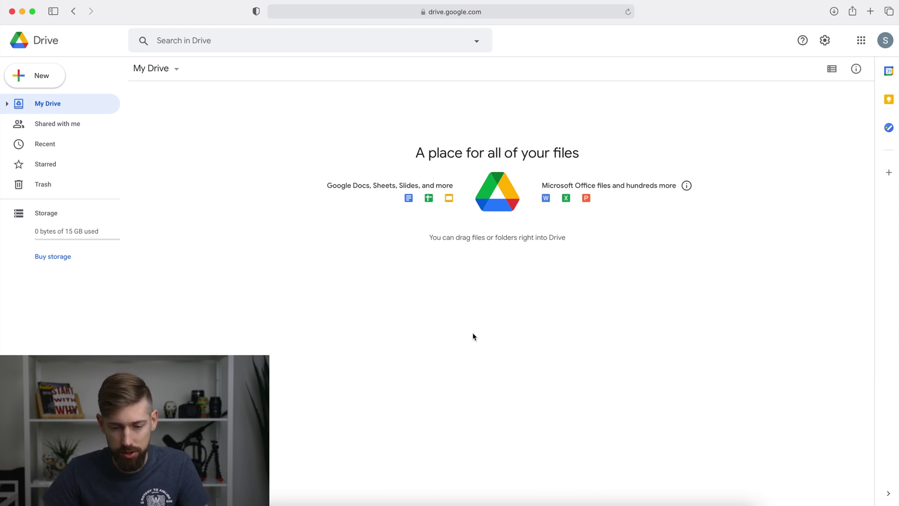
# Add new folders named Legal Docs, Lead Gen and Properties to My Drive.
pyautogui.rightClick(334, 220)
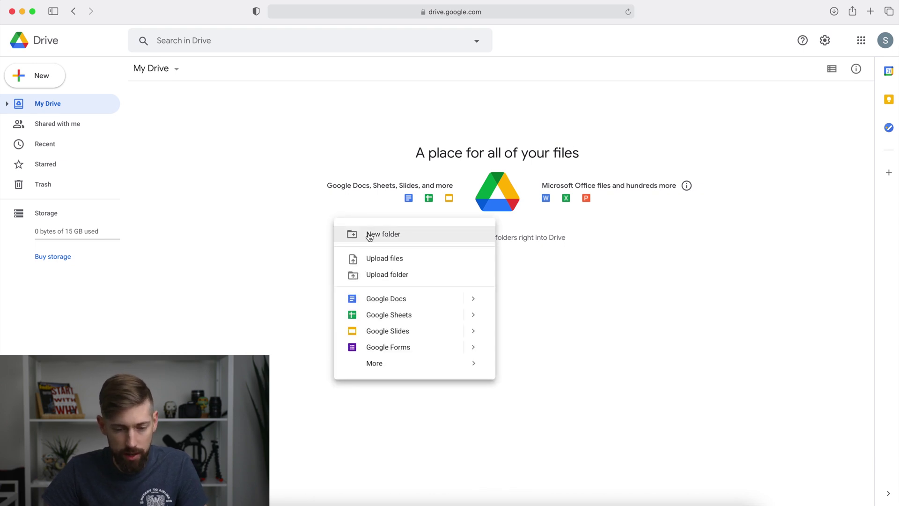
pyautogui.click(370, 236)
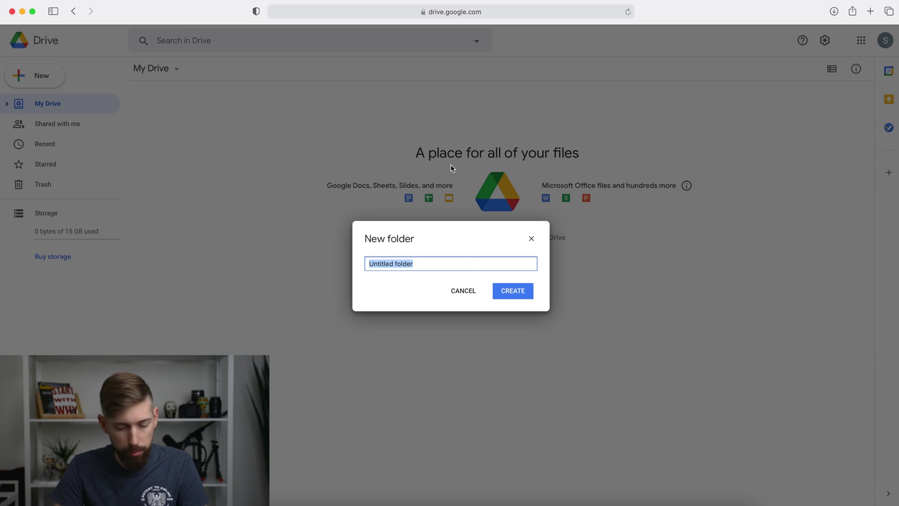
pyautogui.write('Legal Docs')
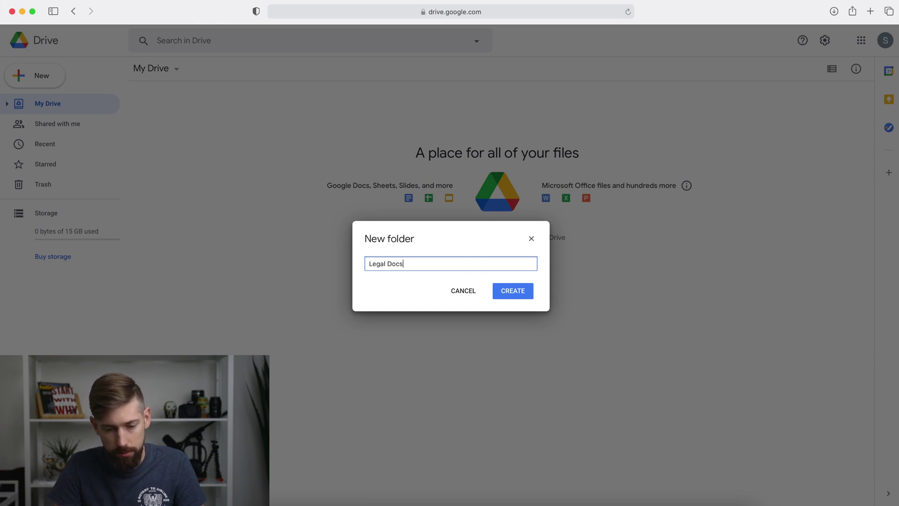
pyautogui.press('Return')
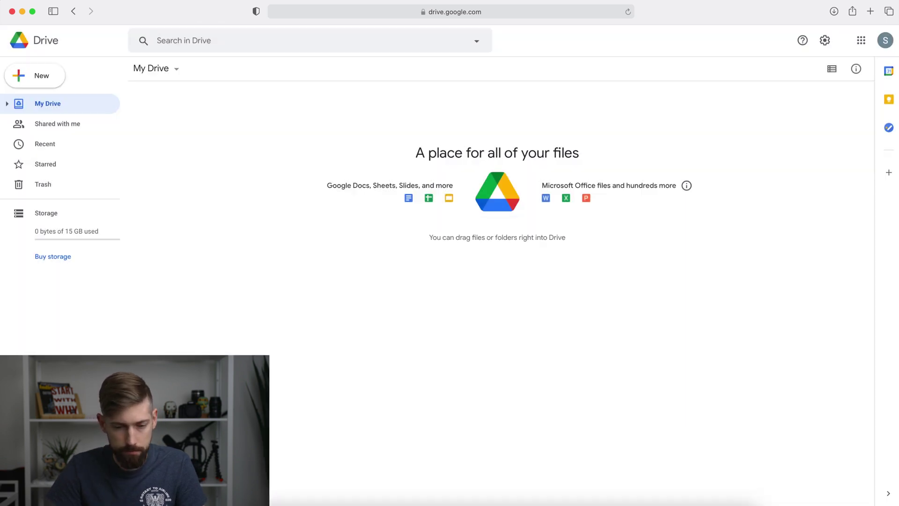
pyautogui.click(406, 235)
pyautogui.rightClick(407, 235)
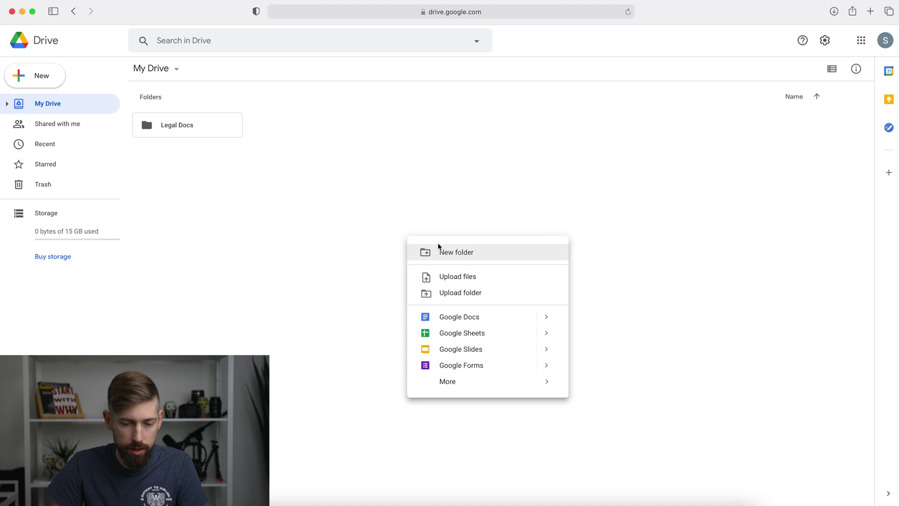
pyautogui.click(460, 255)
pyautogui.write('Lead Gen')
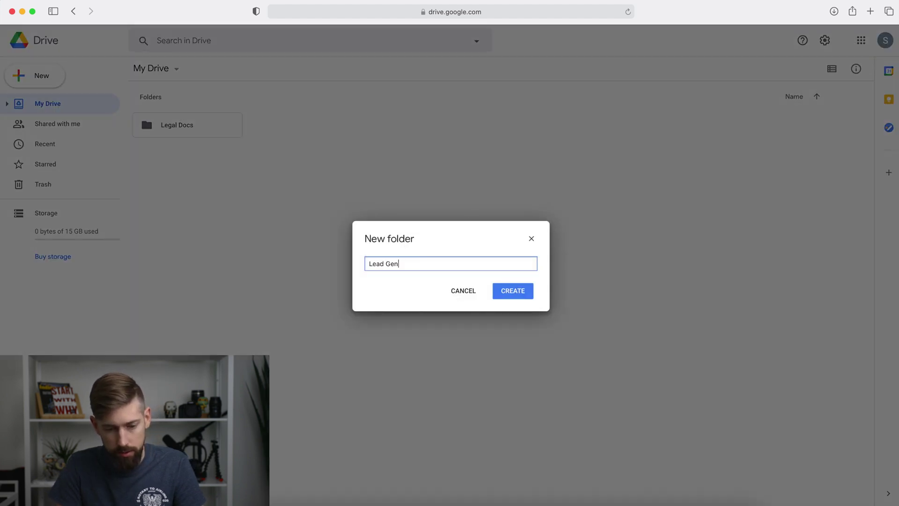
pyautogui.press('Return')
pyautogui.rightClick(374, 212)
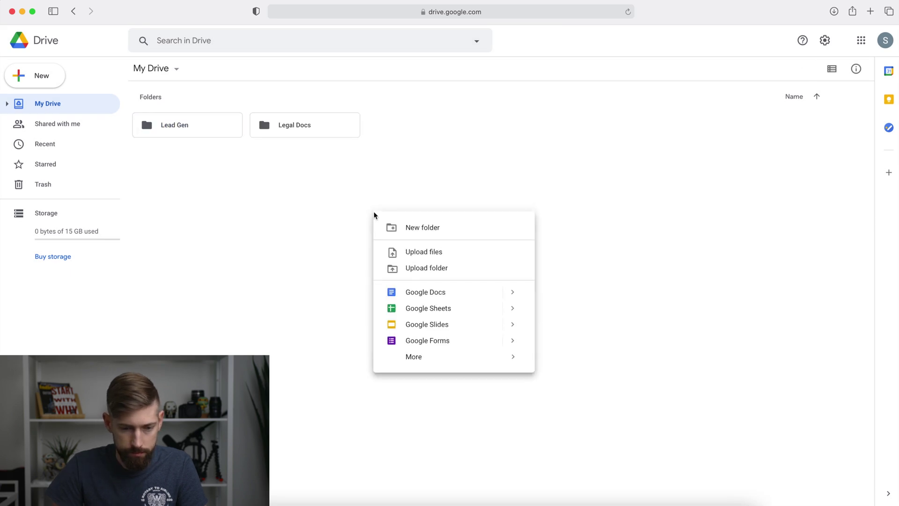
pyautogui.click(410, 228)
pyautogui.write('Properties')
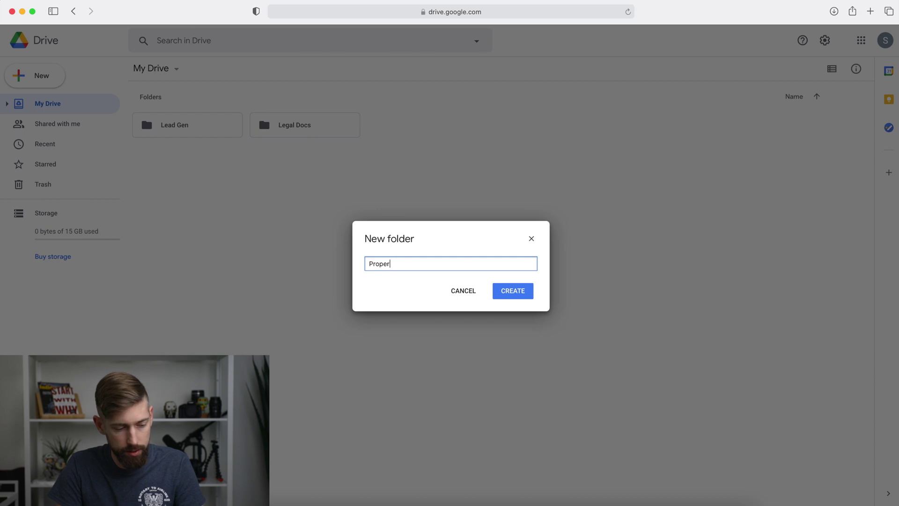
pyautogui.press('Return')
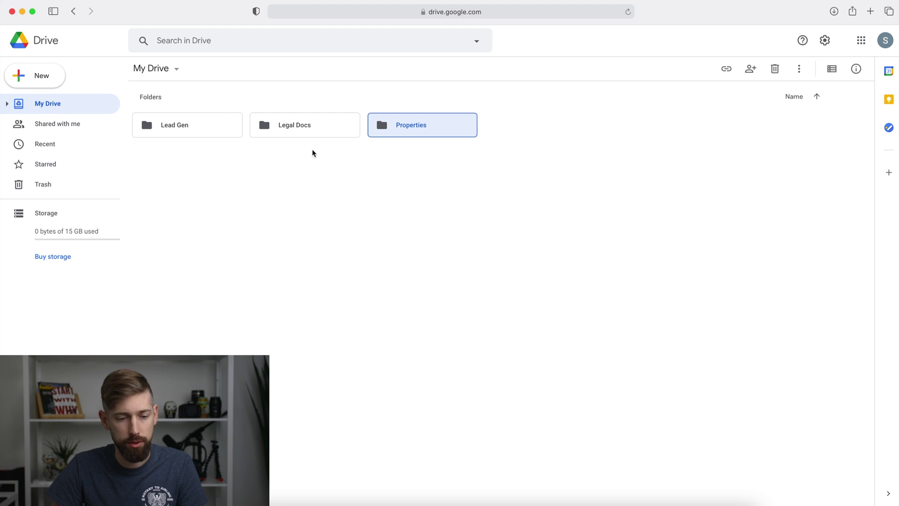
pyautogui.doubleClick(204, 123)
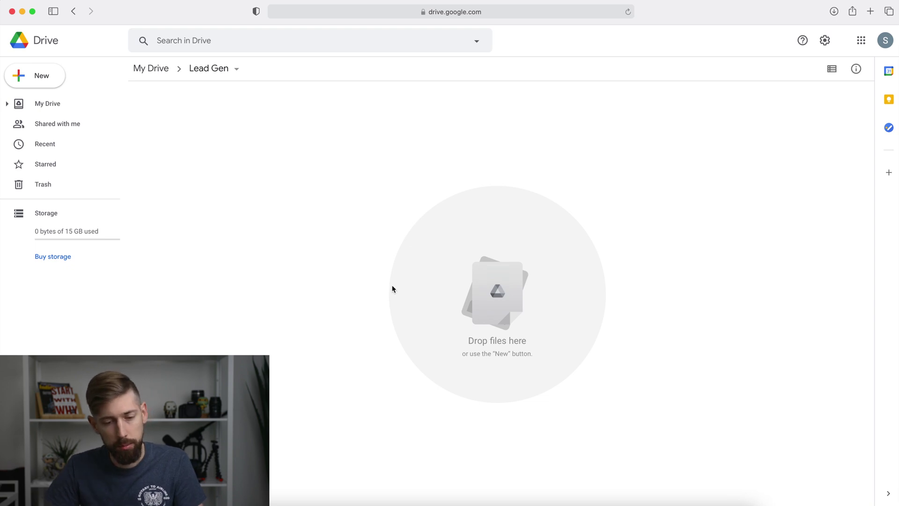
pyautogui.click(163, 71)
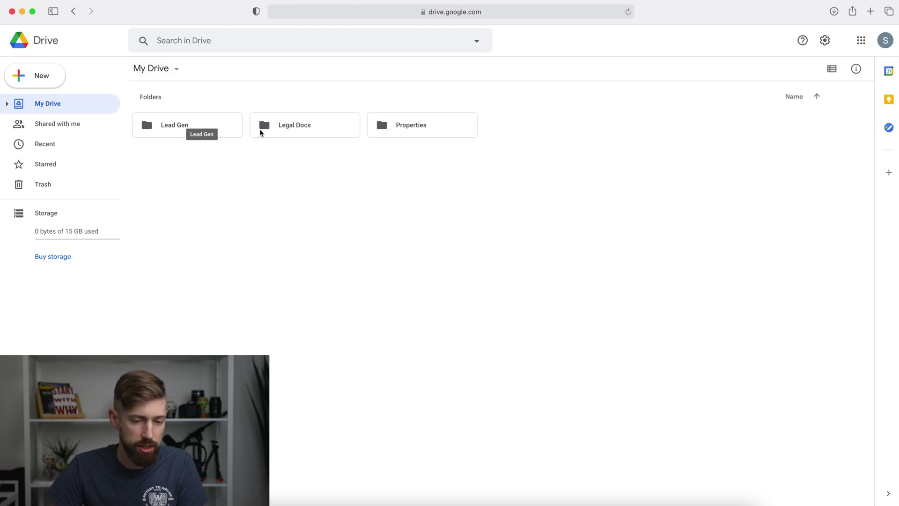
pyautogui.doubleClick(292, 130)
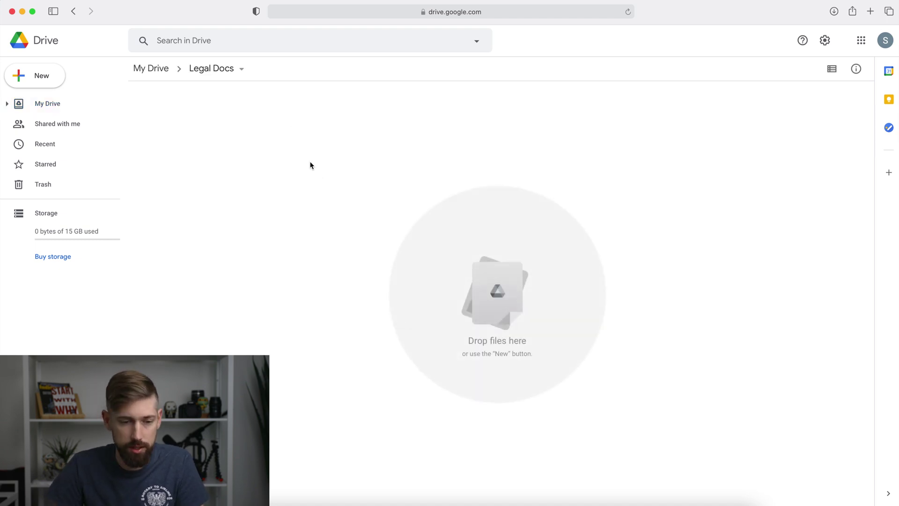
pyautogui.click(154, 71)
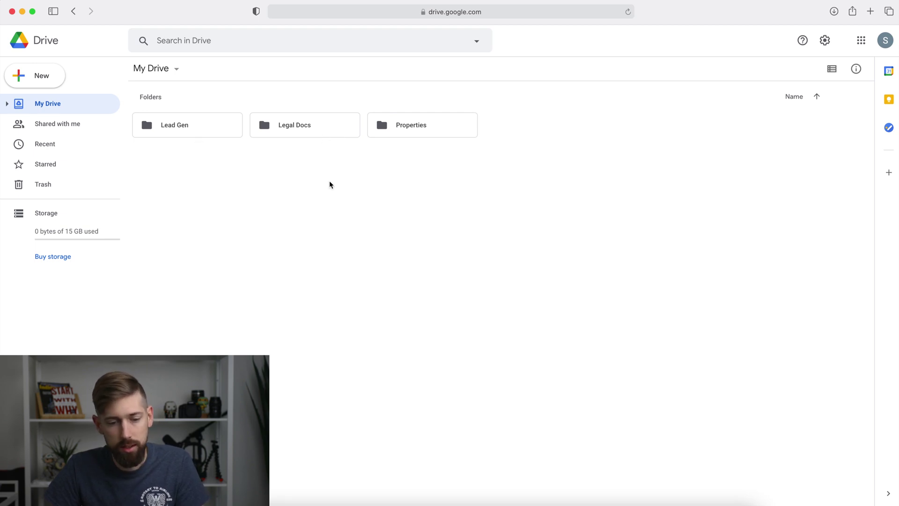
# Inside the Properties folder, create the New Contracts and Sent to buyers folders.
pyautogui.doubleClick(449, 131)
pyautogui.rightClick(358, 195)
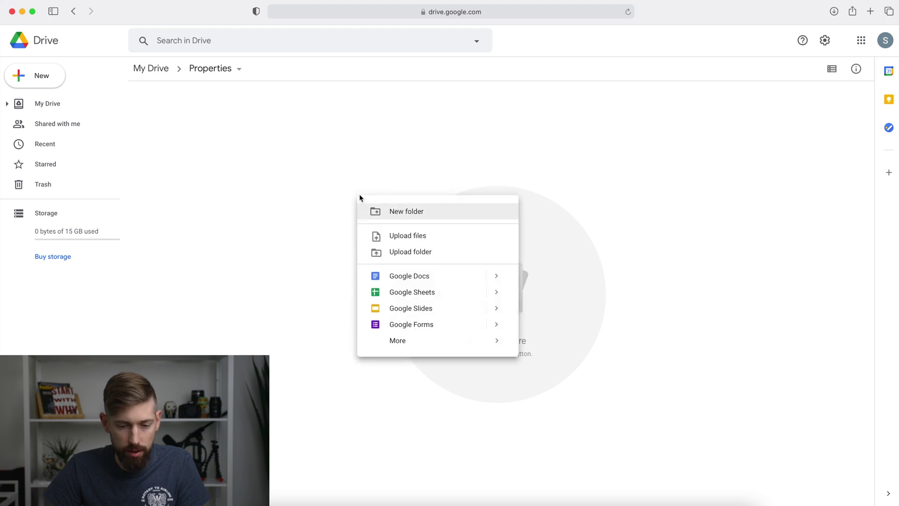
pyautogui.click(383, 215)
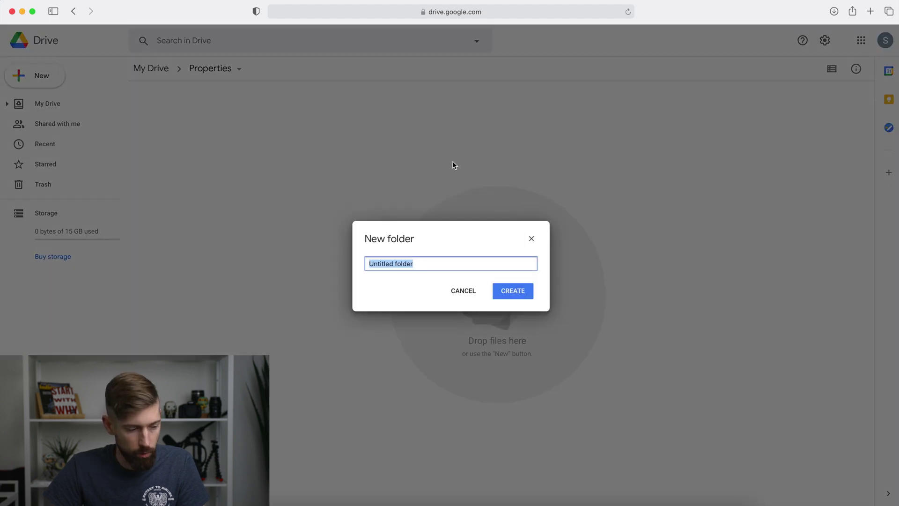
pyautogui.write('New Contracts')
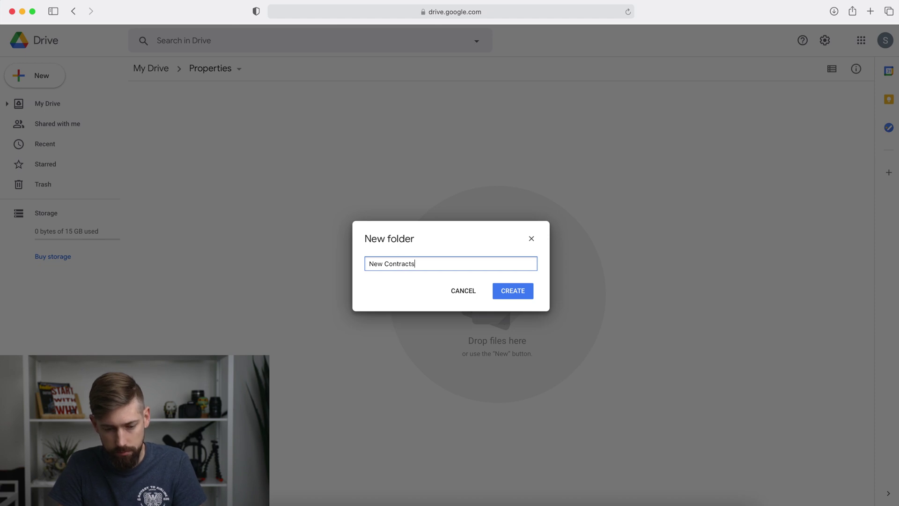
pyautogui.press('Return')
pyautogui.rightClick(453, 166)
pyautogui.click(471, 182)
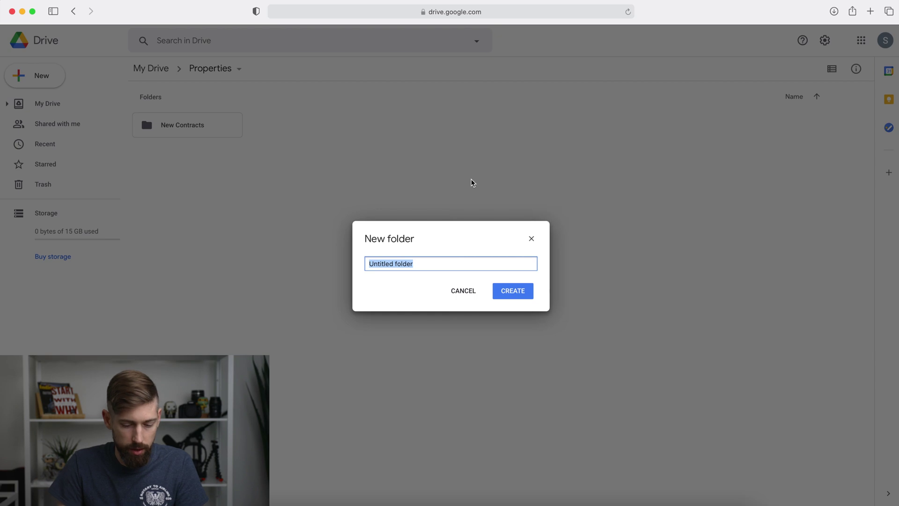
pyautogui.write('Sent ')
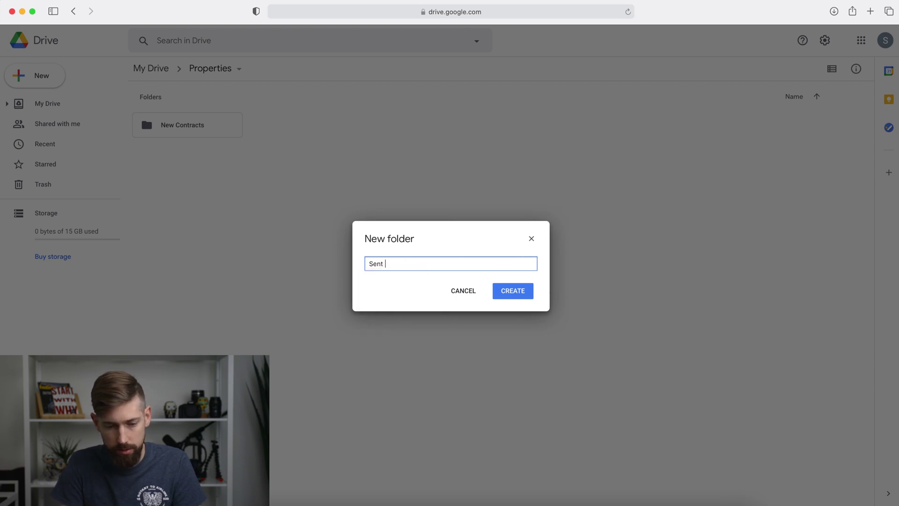
pyautogui.write('to buyers')
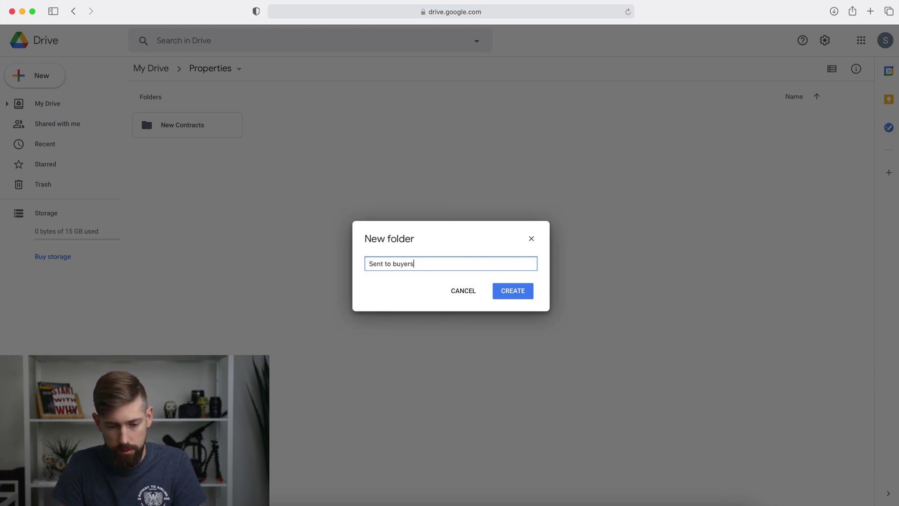
pyautogui.press('Return')
# Add the Sold and Expired folders inside Properties.
pyautogui.rightClick(391, 215)
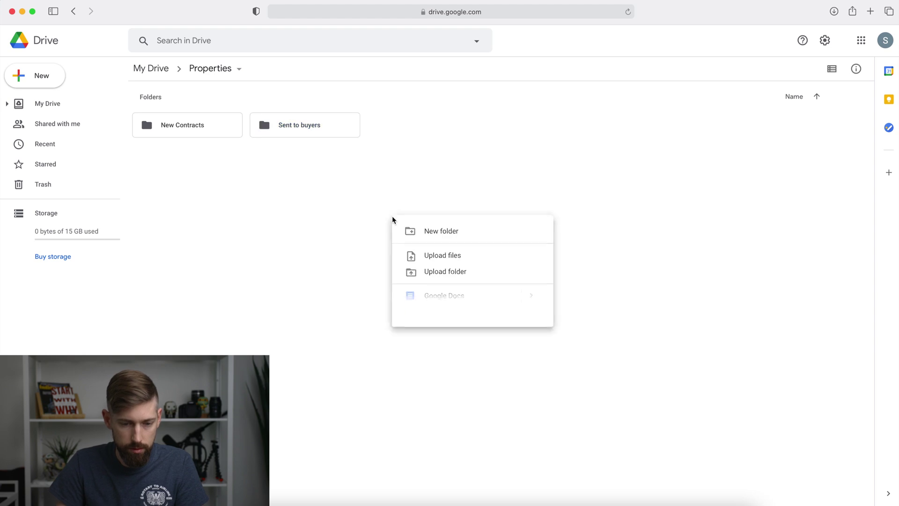
pyautogui.click(420, 233)
pyautogui.write('Sold')
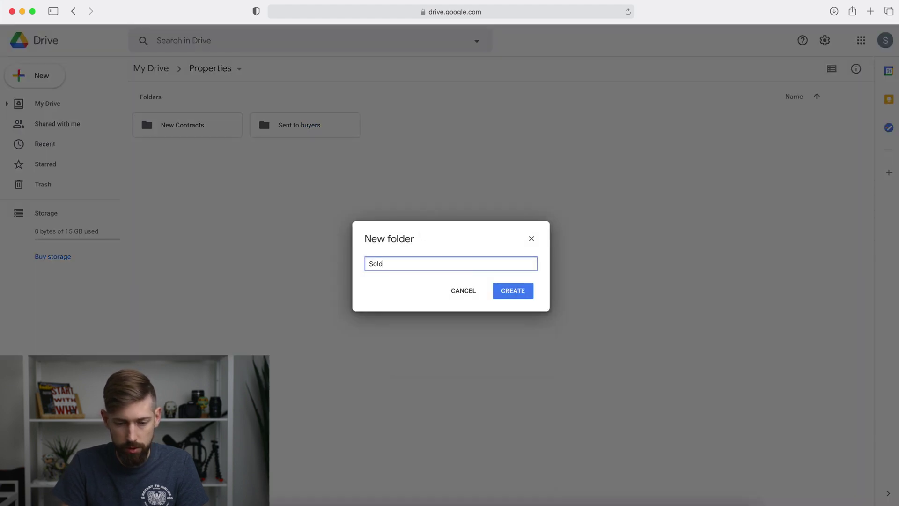
pyautogui.press('Return')
pyautogui.rightClick(386, 241)
pyautogui.click(411, 258)
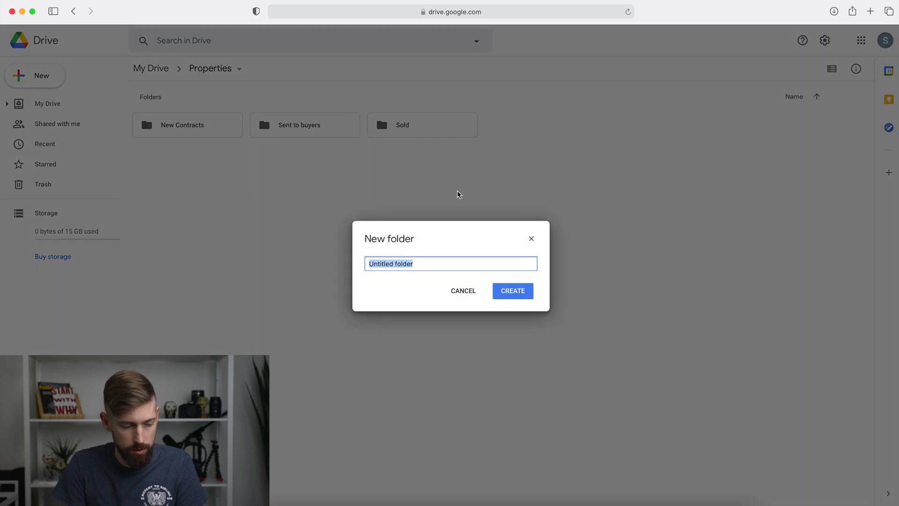
pyautogui.write('Expired')
pyautogui.press('Return')
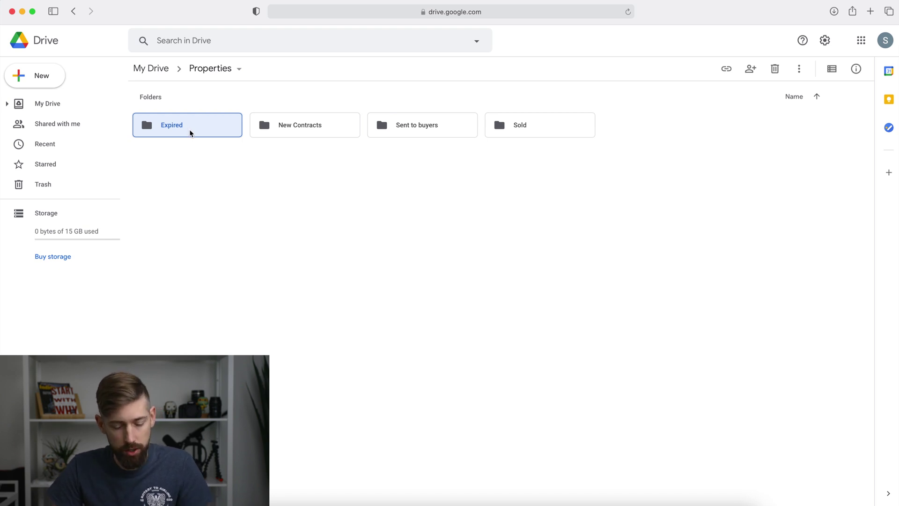
# Inside New Contracts, create a folder named 123 Main St and open it.
pyautogui.doubleClick(317, 125)
pyautogui.rightClick(293, 152)
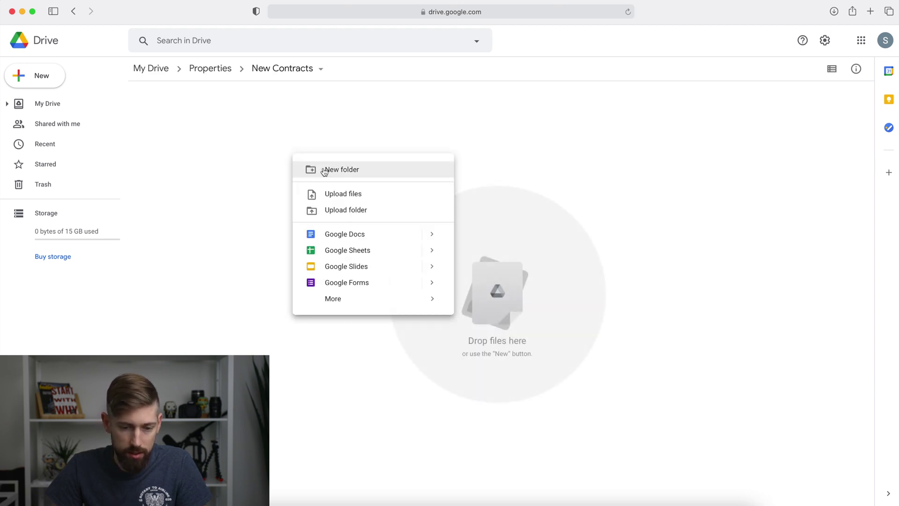
pyautogui.click(323, 170)
pyautogui.write('12')
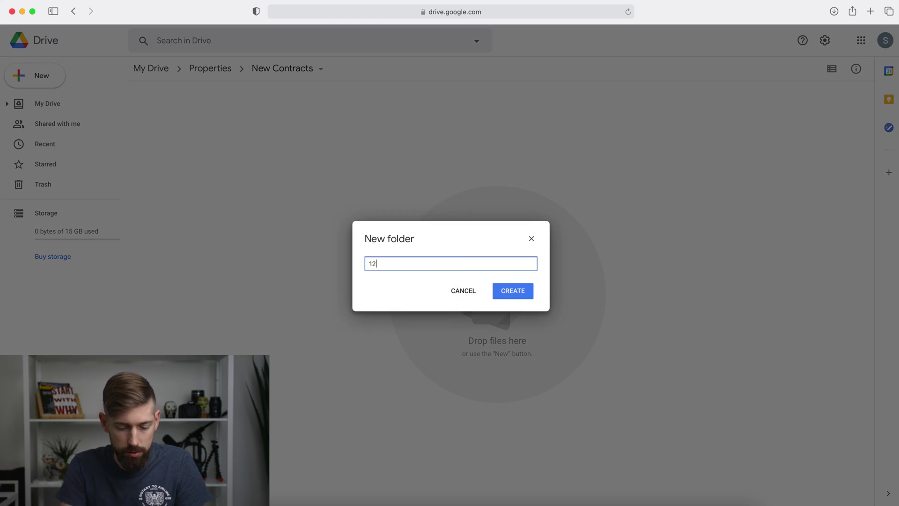
pyautogui.write('3 Main')
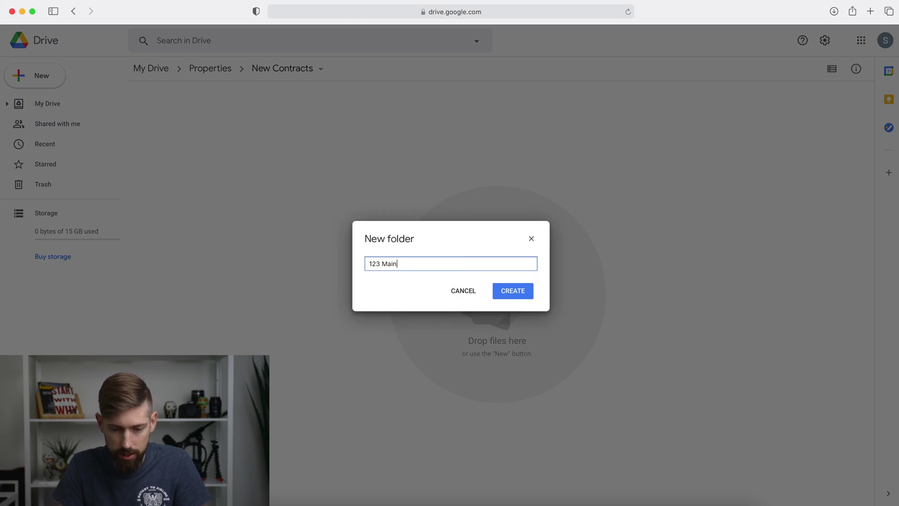
pyautogui.write(' St')
pyautogui.press('Return')
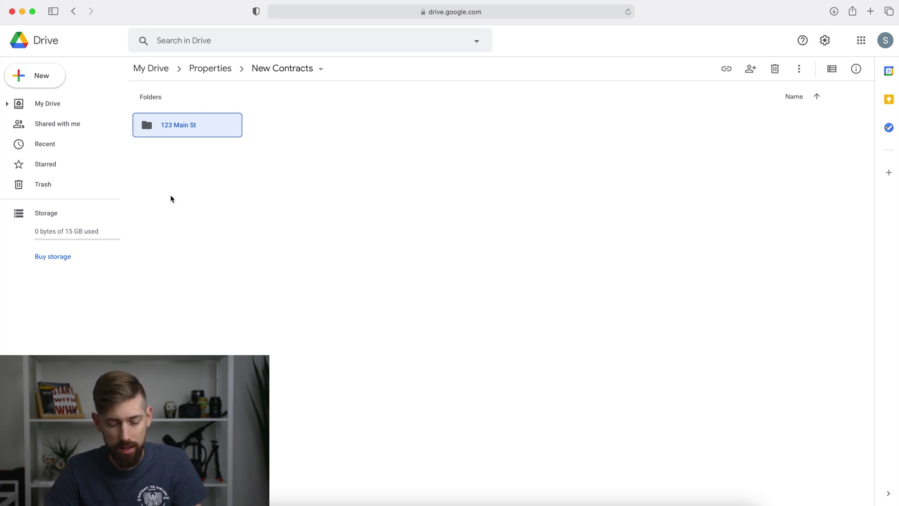
pyautogui.doubleClick(212, 126)
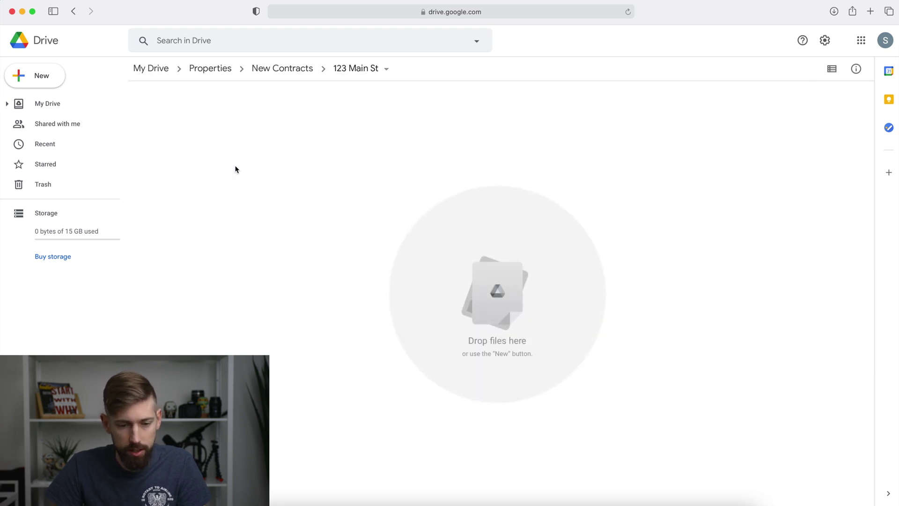
# Add a folder named Picture inside 123 Main St and open it.
pyautogui.rightClick(252, 161)
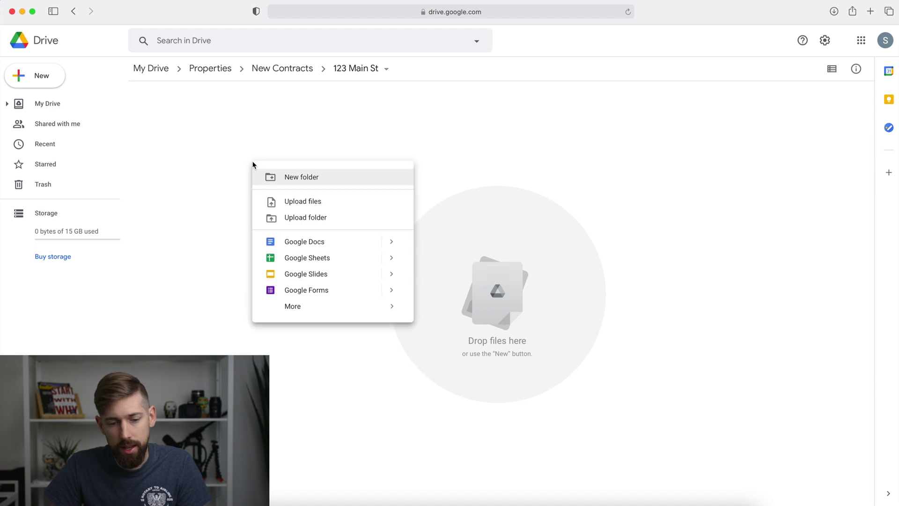
pyautogui.click(287, 178)
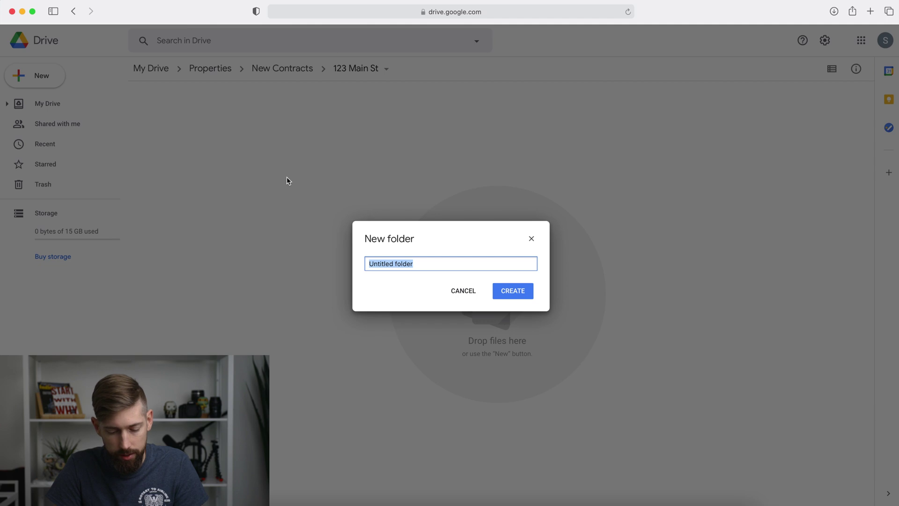
pyautogui.write('Picture')
pyautogui.press('Return')
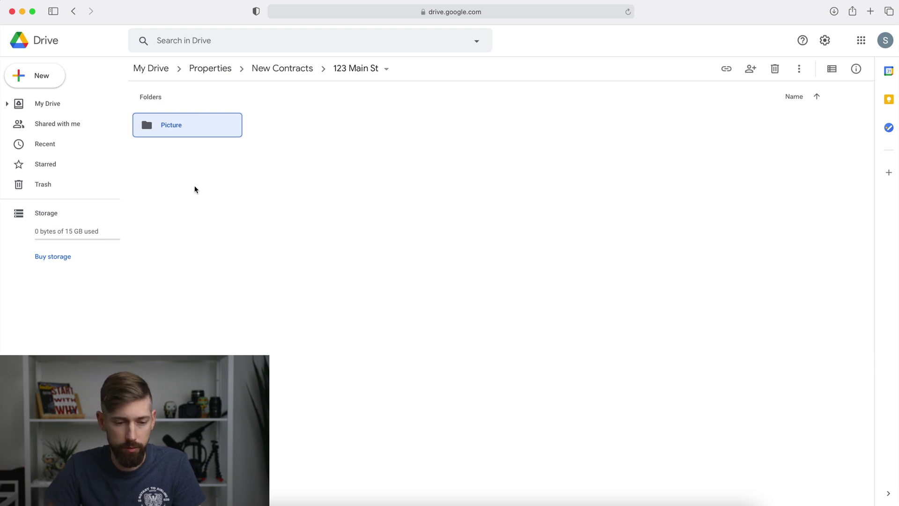
pyautogui.doubleClick(194, 125)
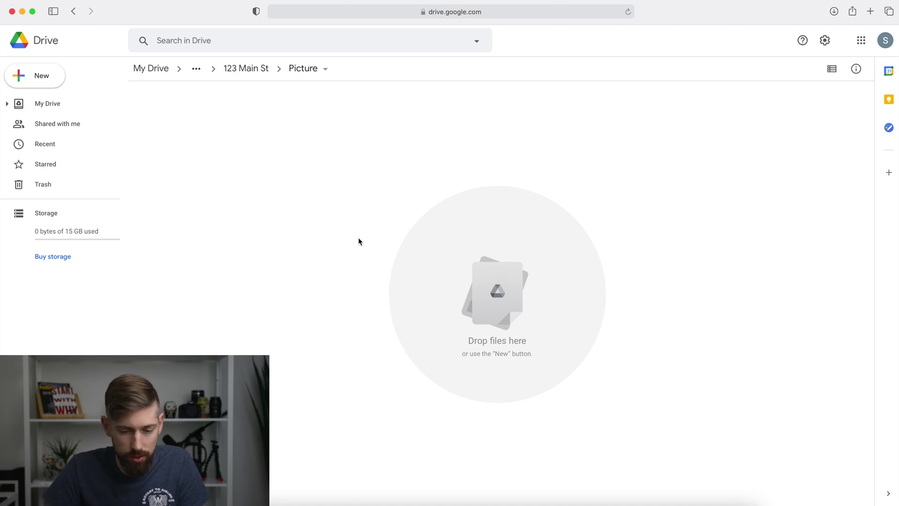
pyautogui.click(255, 70)
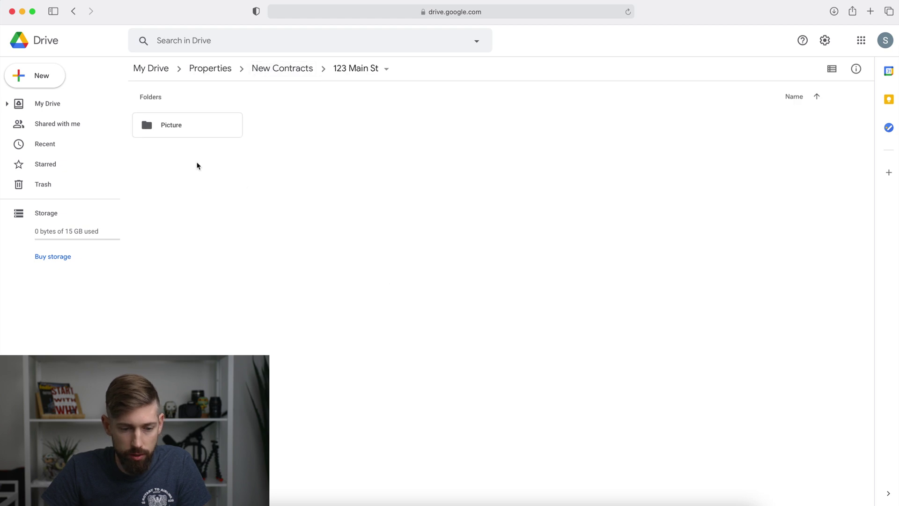
pyautogui.rightClick(209, 125)
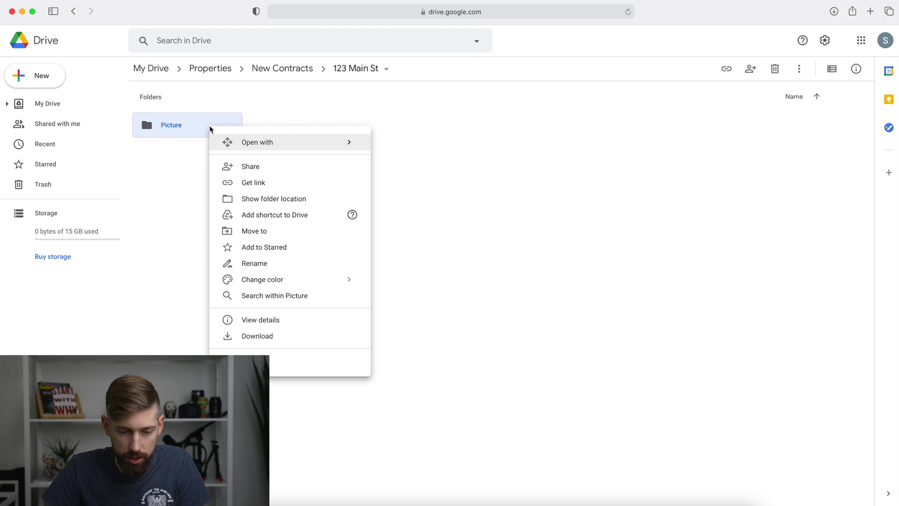
pyautogui.click(277, 115)
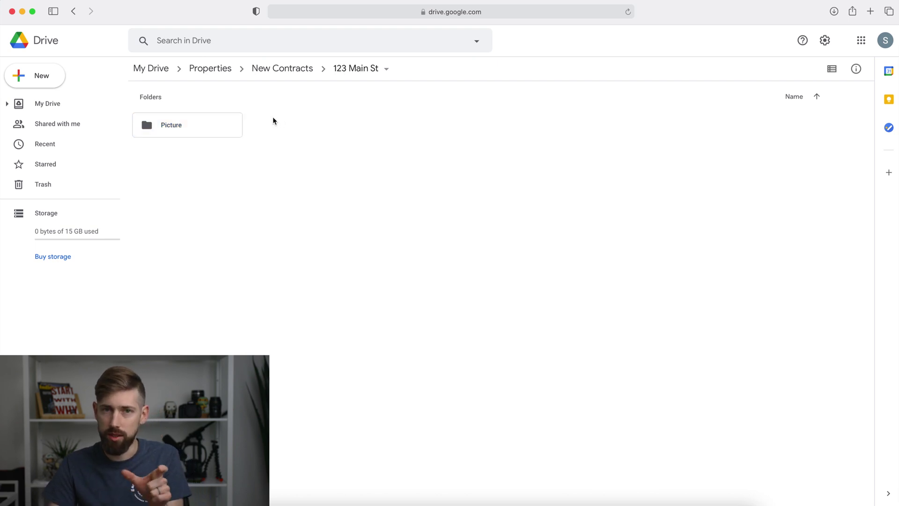
pyautogui.doubleClick(226, 124)
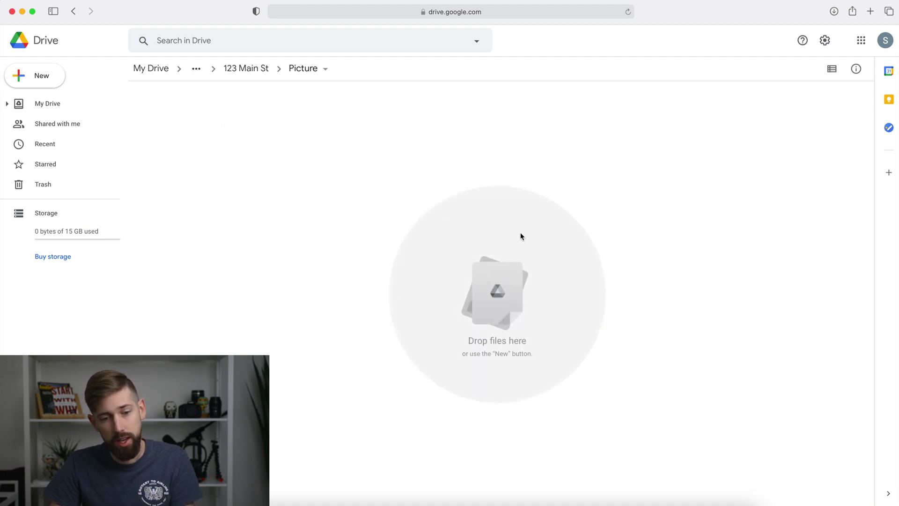
pyautogui.rightClick(282, 123)
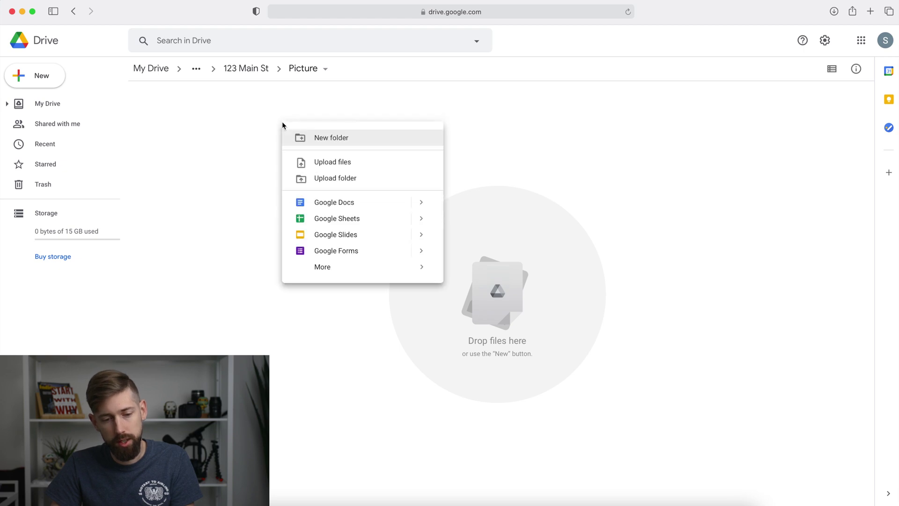
pyautogui.rightClick(258, 130)
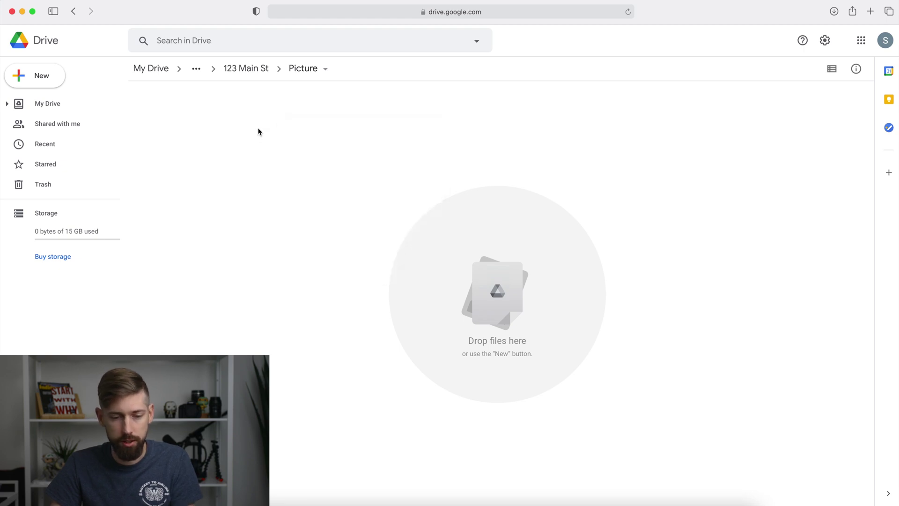
pyautogui.click(239, 147)
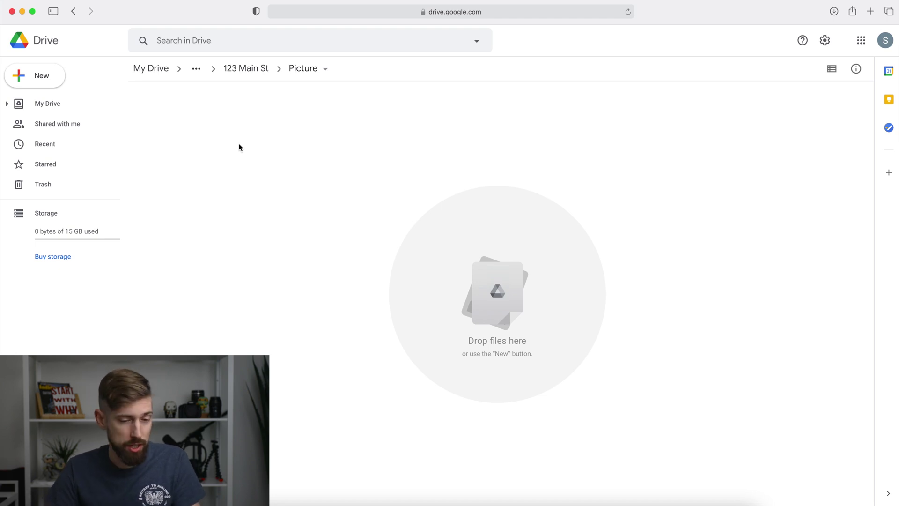
# Go up to New Contracts and move the 123 Main St folder into Properties > Sent to buyers.
pyautogui.click(258, 70)
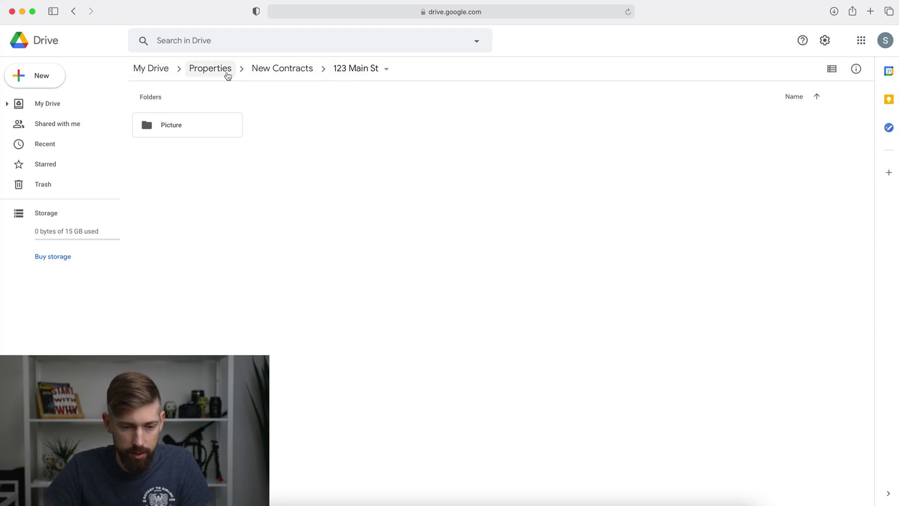
pyautogui.click(353, 70)
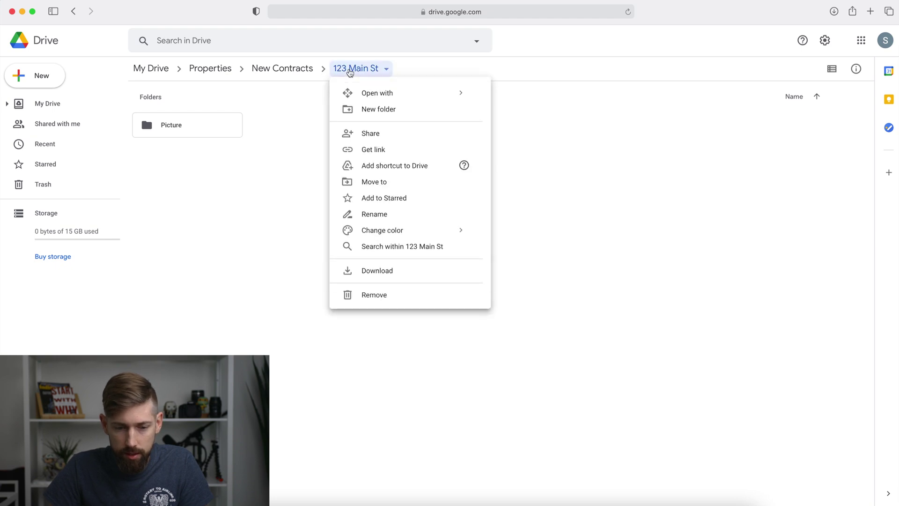
pyautogui.click(303, 71)
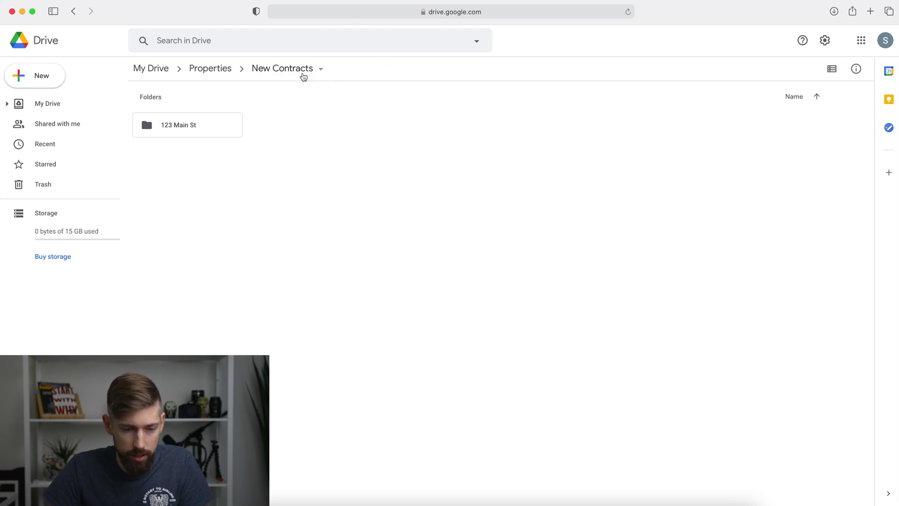
pyautogui.rightClick(206, 128)
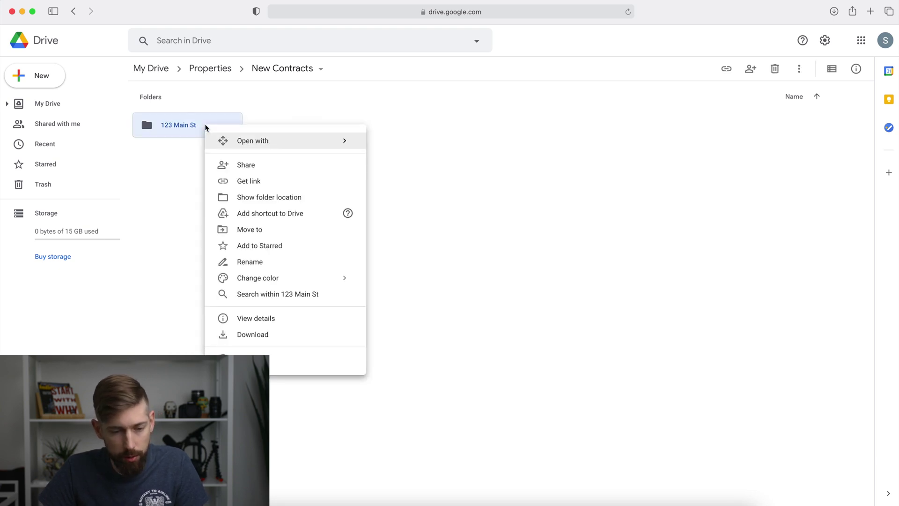
pyautogui.click(255, 230)
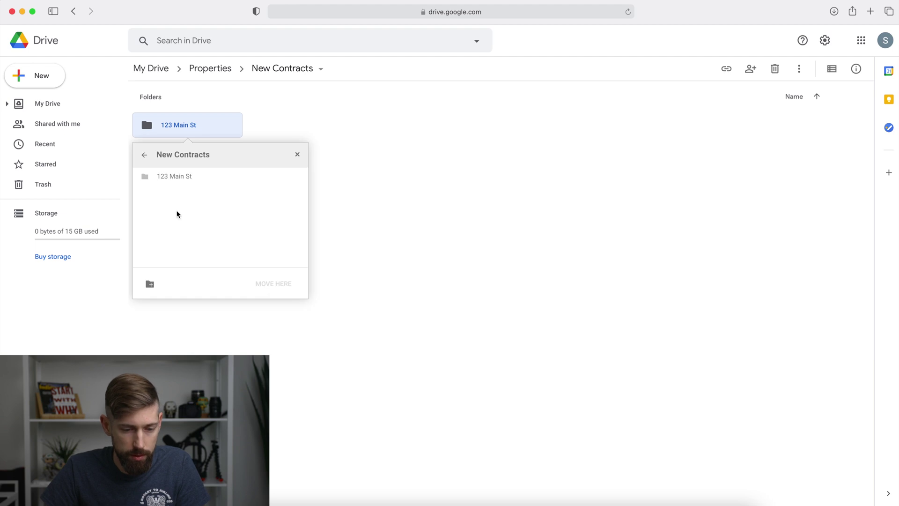
pyautogui.click(144, 155)
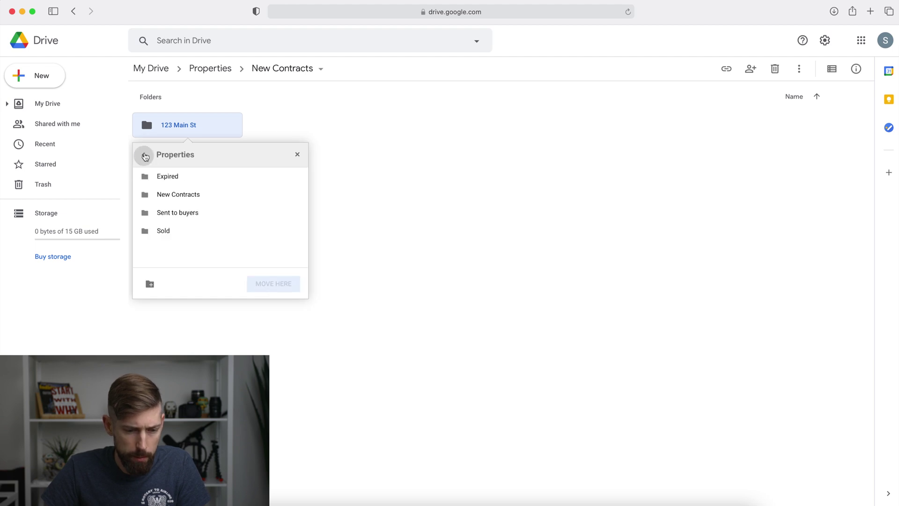
pyautogui.doubleClick(207, 211)
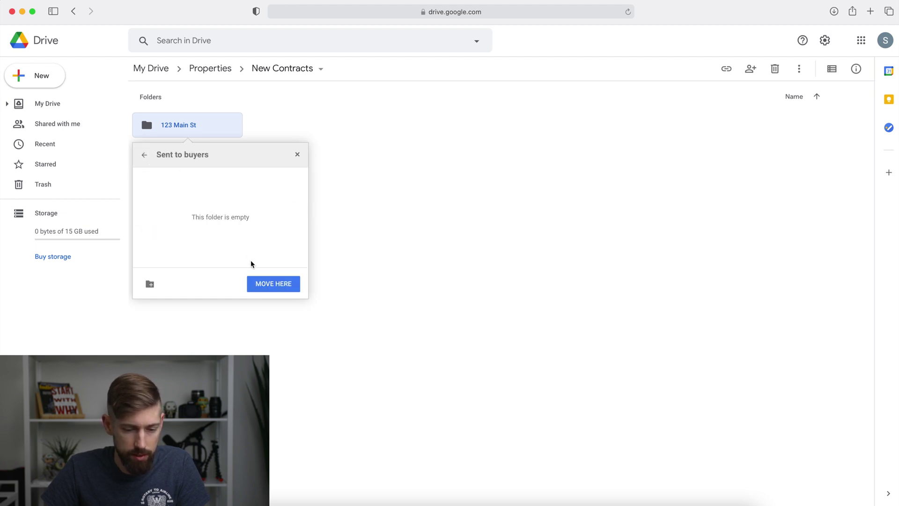
pyautogui.click(267, 286)
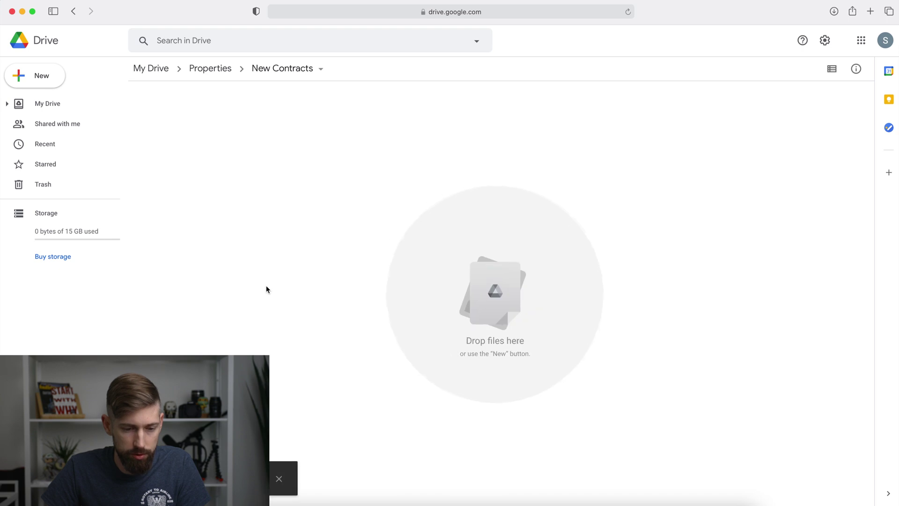
# Move the 123 Main St folder from Sent to buyers into Properties > Sold.
pyautogui.click(207, 68)
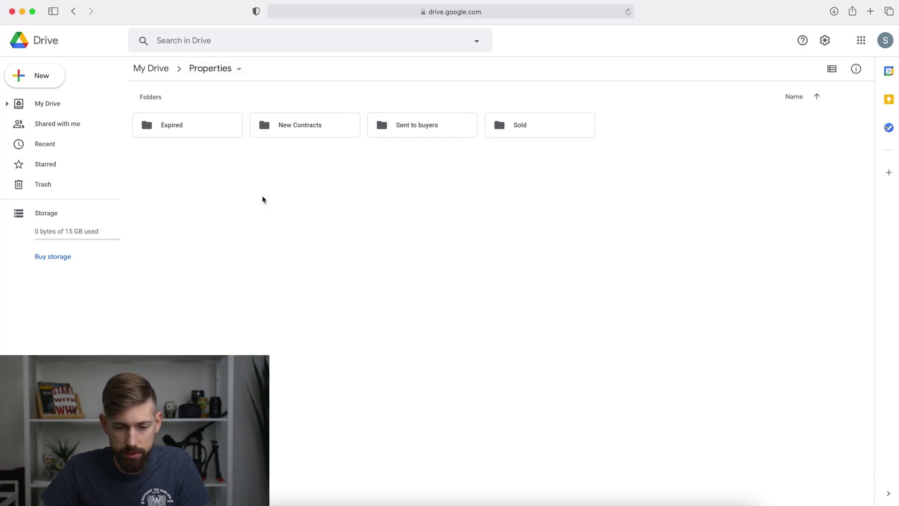
pyautogui.doubleClick(393, 132)
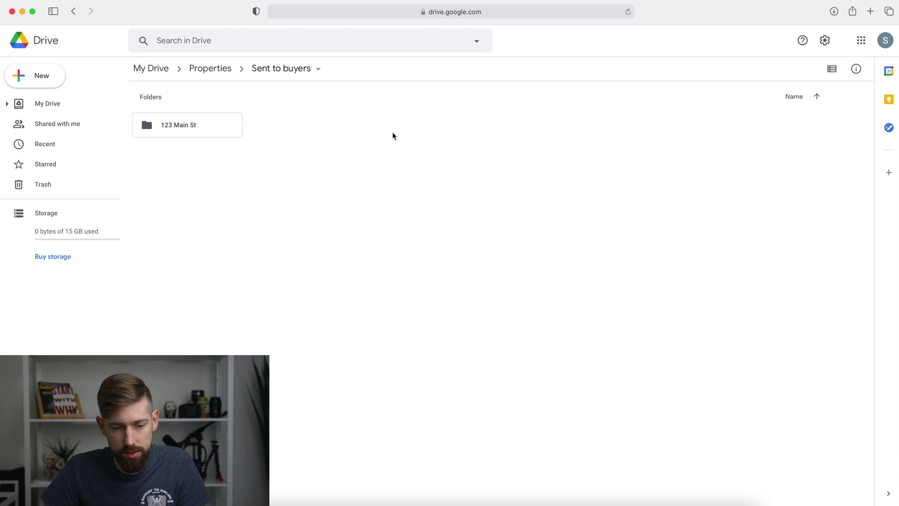
pyautogui.rightClick(210, 129)
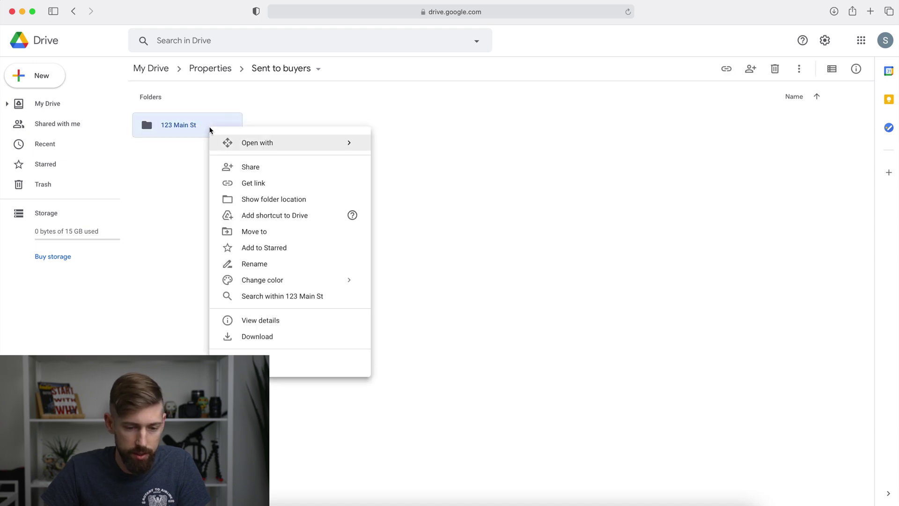
pyautogui.click(269, 237)
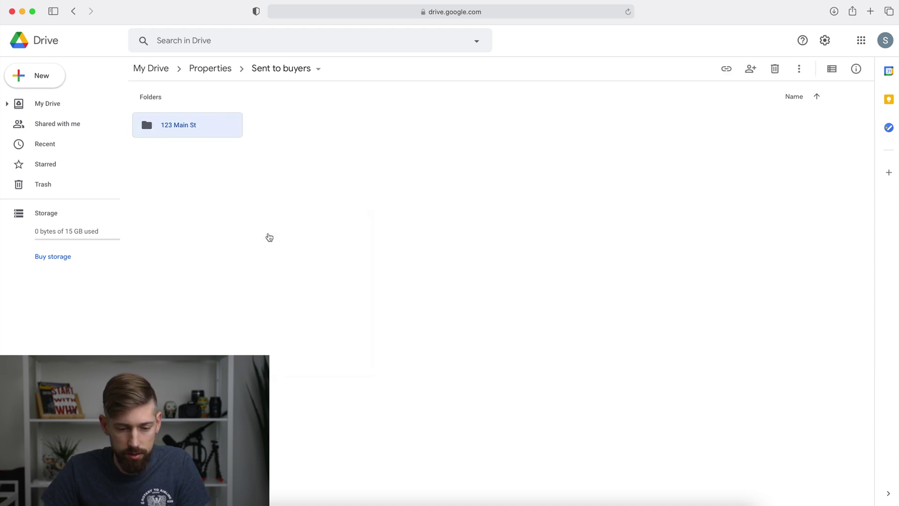
pyautogui.click(144, 156)
pyautogui.doubleClick(174, 231)
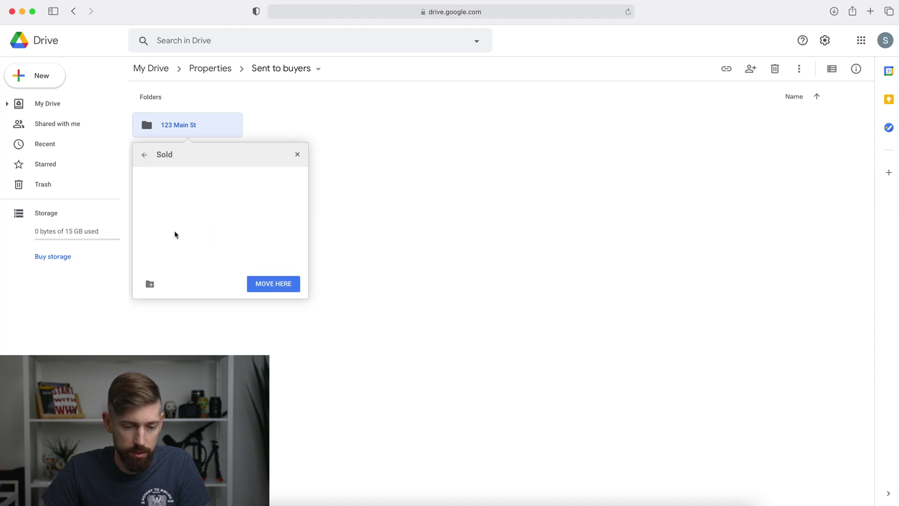
pyautogui.click(270, 286)
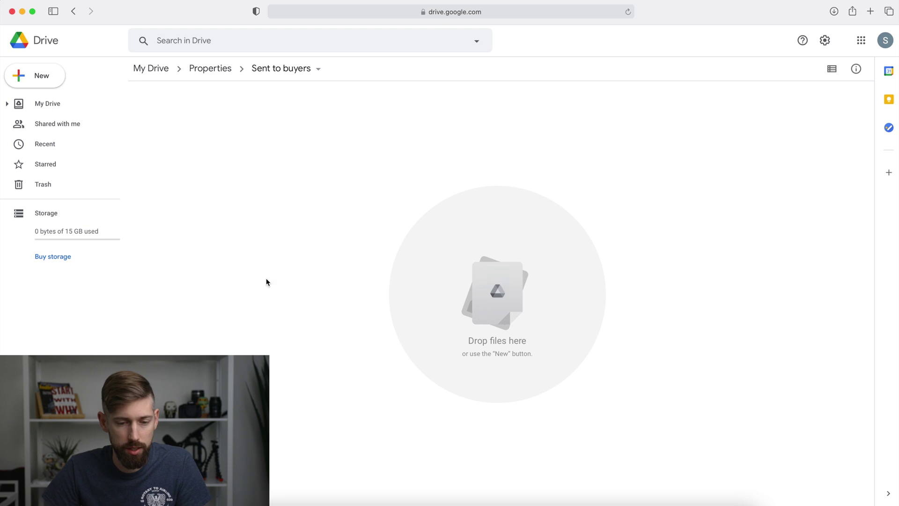
# Return to the Properties folder and show the Google apps list.
pyautogui.click(211, 69)
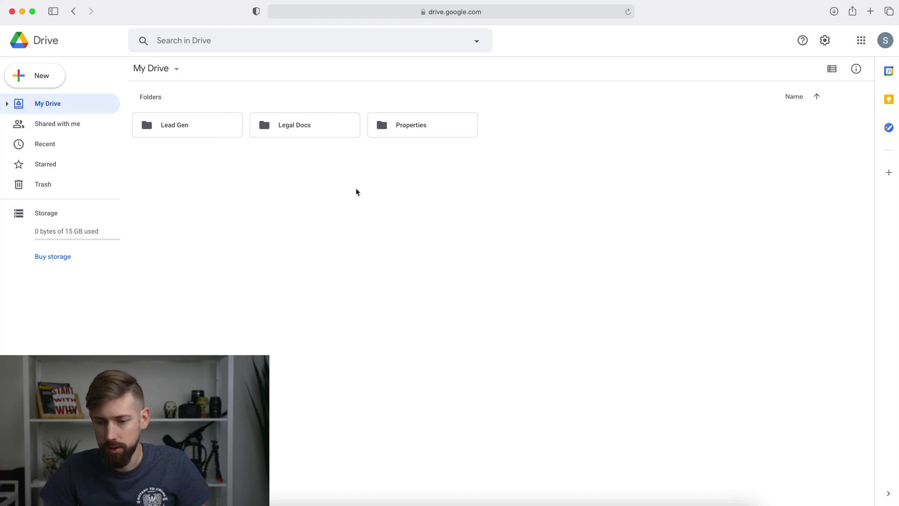
pyautogui.click(861, 41)
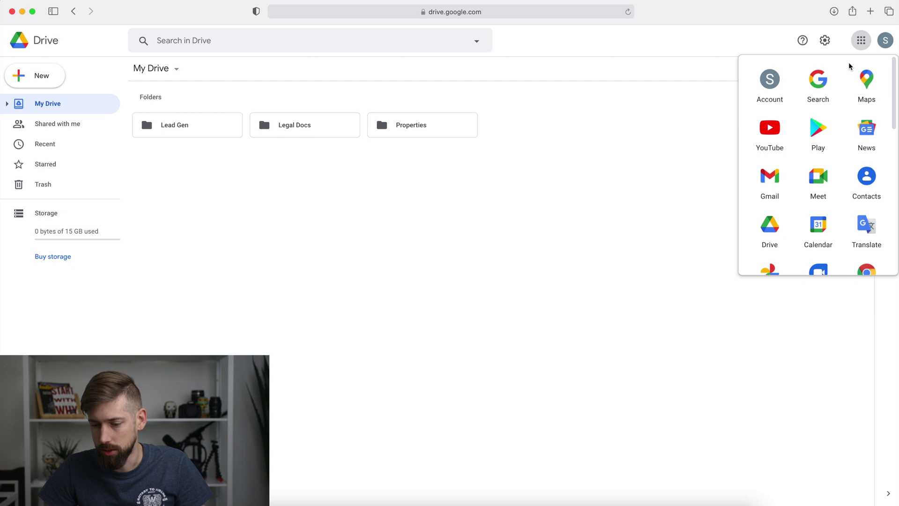
# Launch Google Docs from the apps panel and dismiss its welcome message.
pyautogui.scroll(-4, 780, 207)
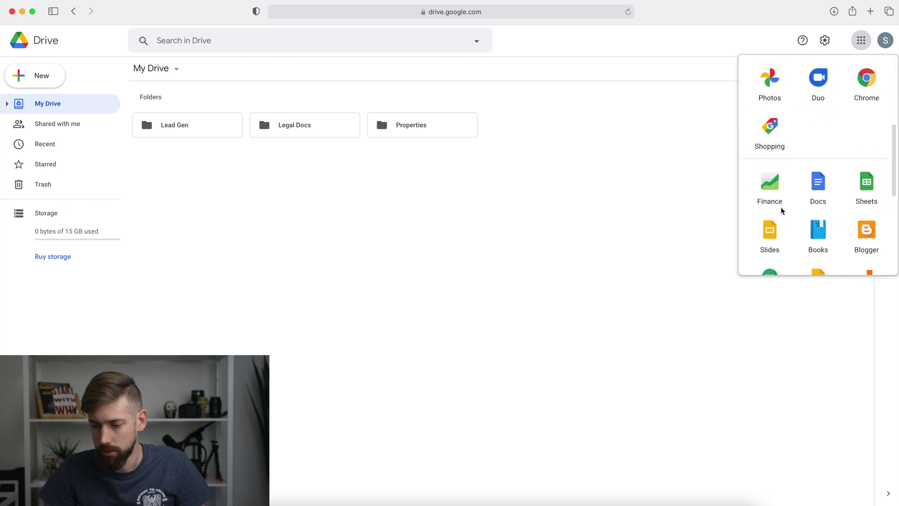
pyautogui.click(824, 197)
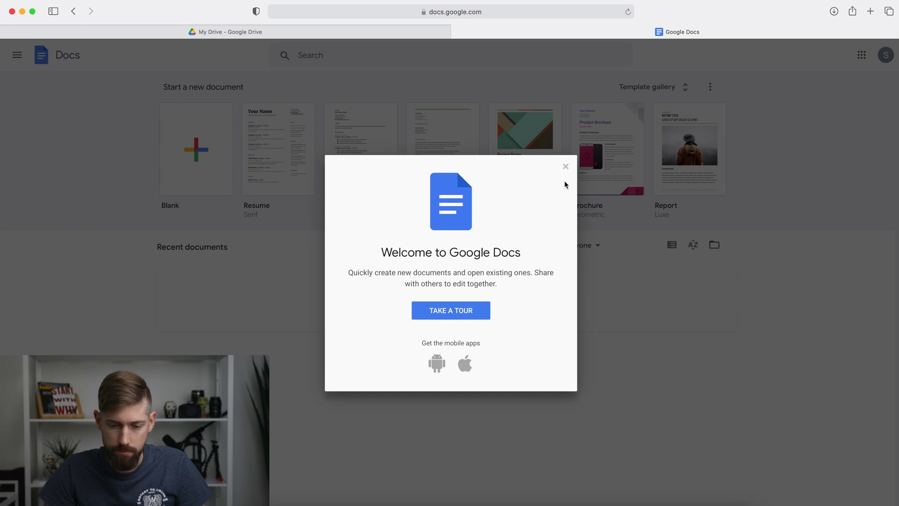
pyautogui.click(566, 167)
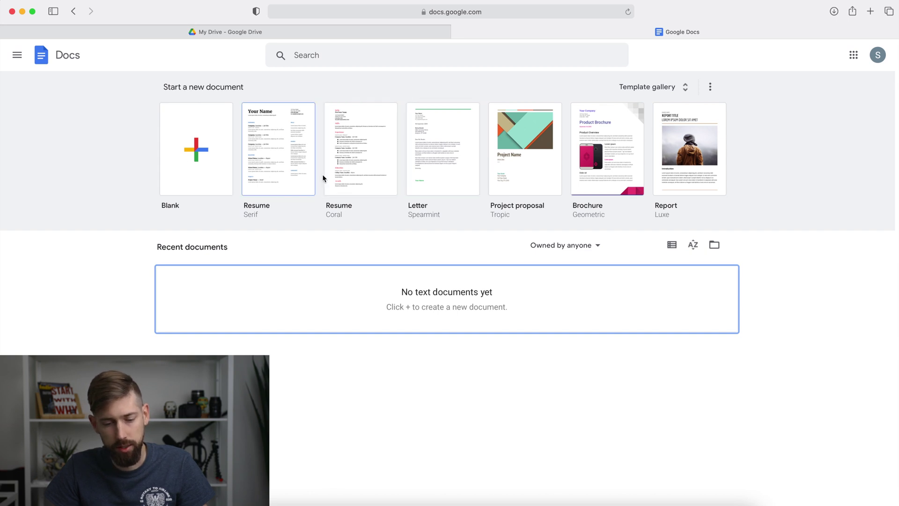
# Start a blank document and type 'Purchase contract' in its body.
pyautogui.click(207, 158)
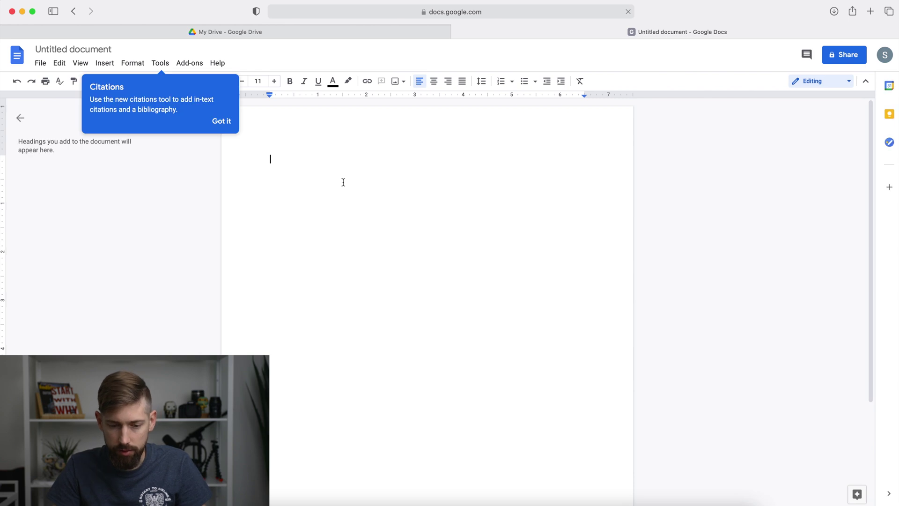
pyautogui.write('Purchase contract')
pyautogui.press('BackSpace')
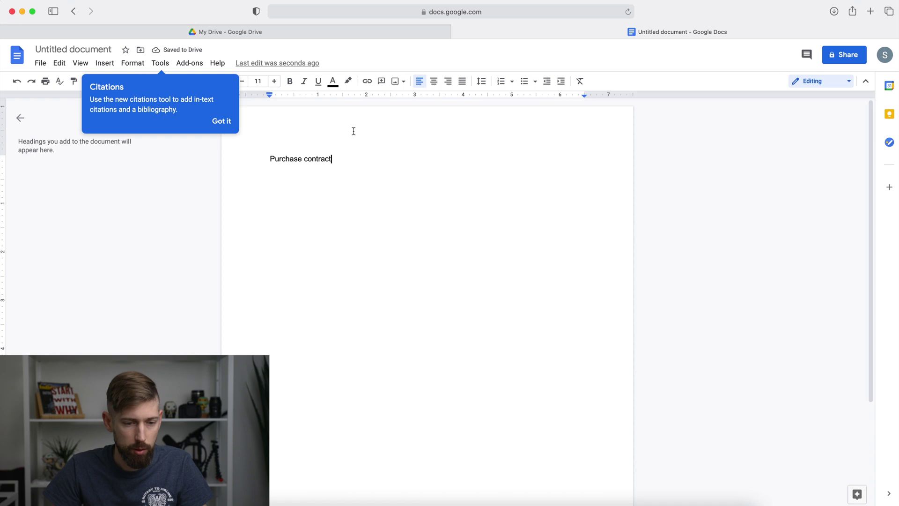
# Rename the document to 'SPR PA' and dismiss the citations tip.
pyautogui.click(67, 50)
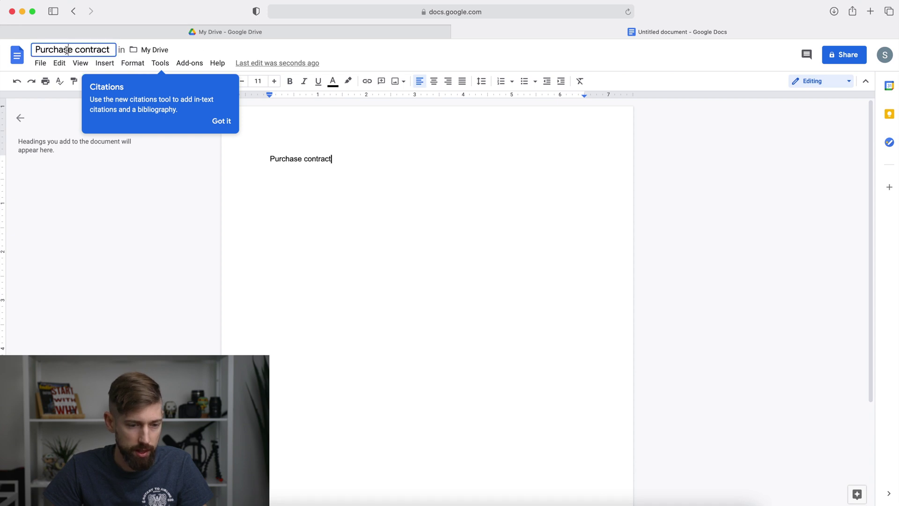
pyautogui.click(67, 49)
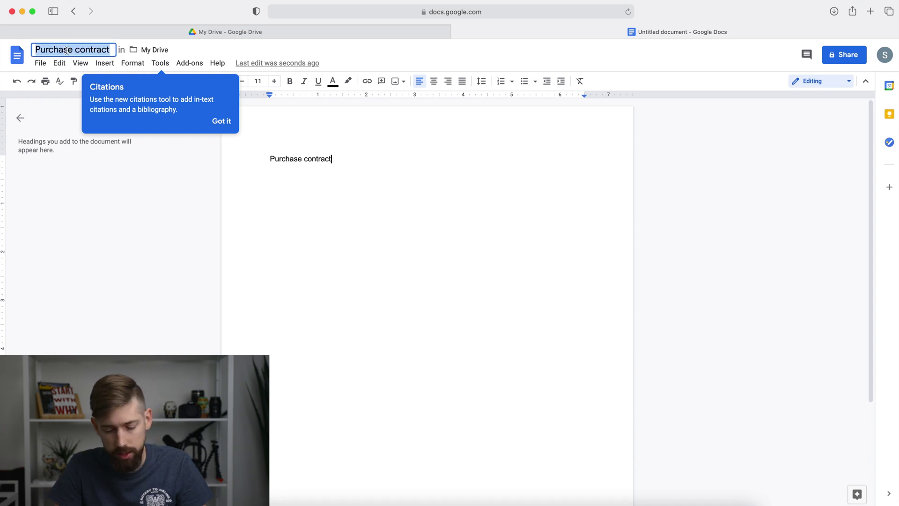
pyautogui.write('SP')
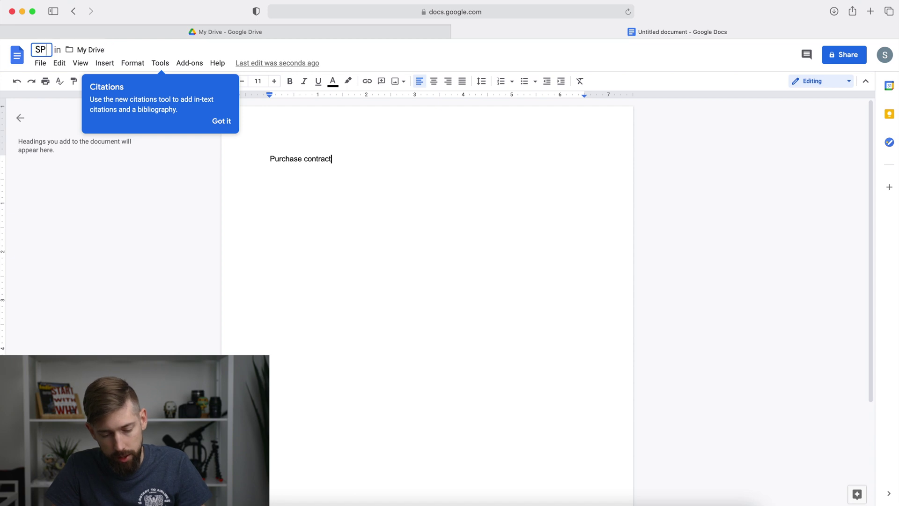
pyautogui.write('R PA')
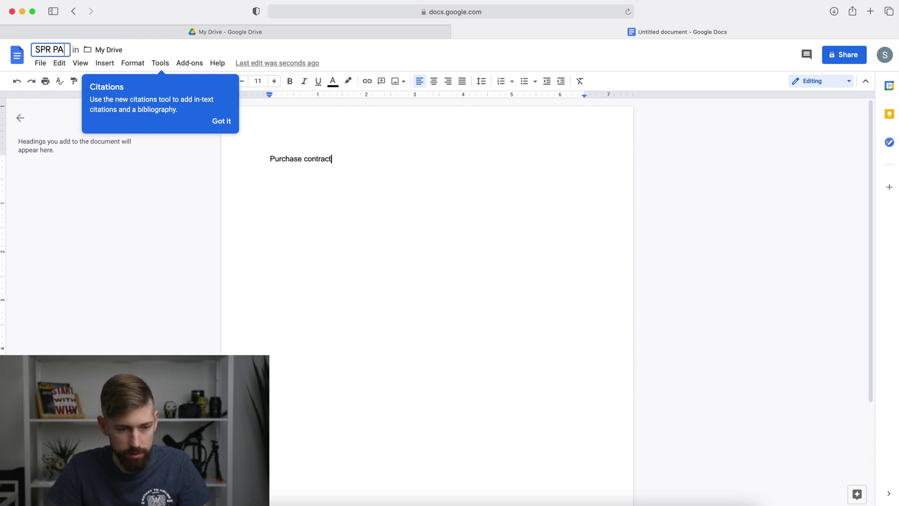
pyautogui.press('Return')
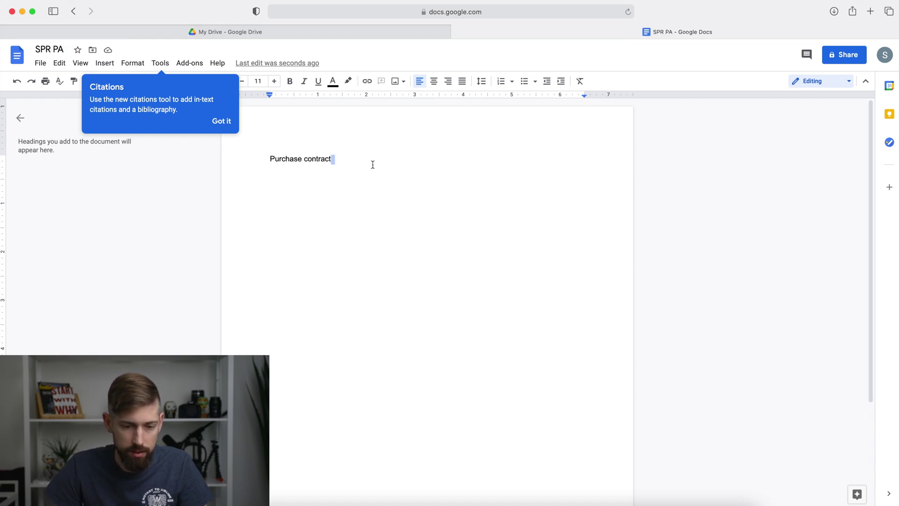
pyautogui.click(321, 180)
pyautogui.click(228, 121)
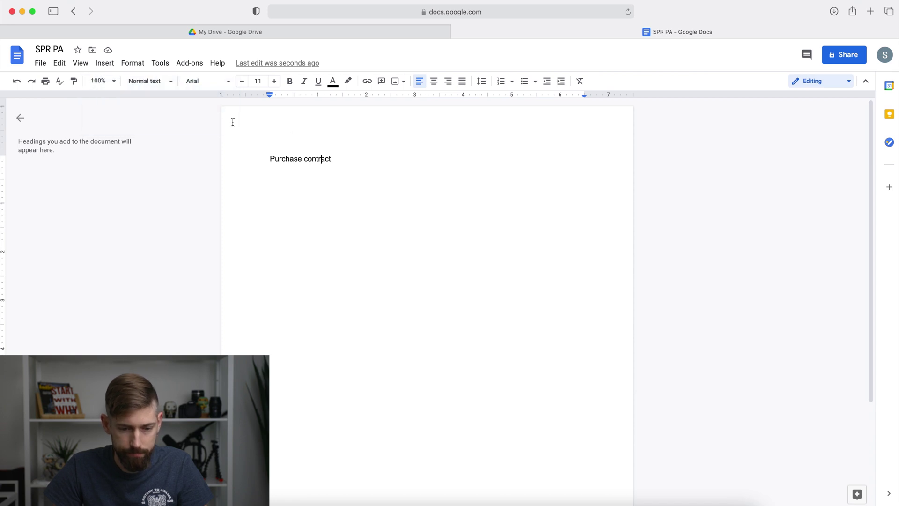
pyautogui.click(348, 160)
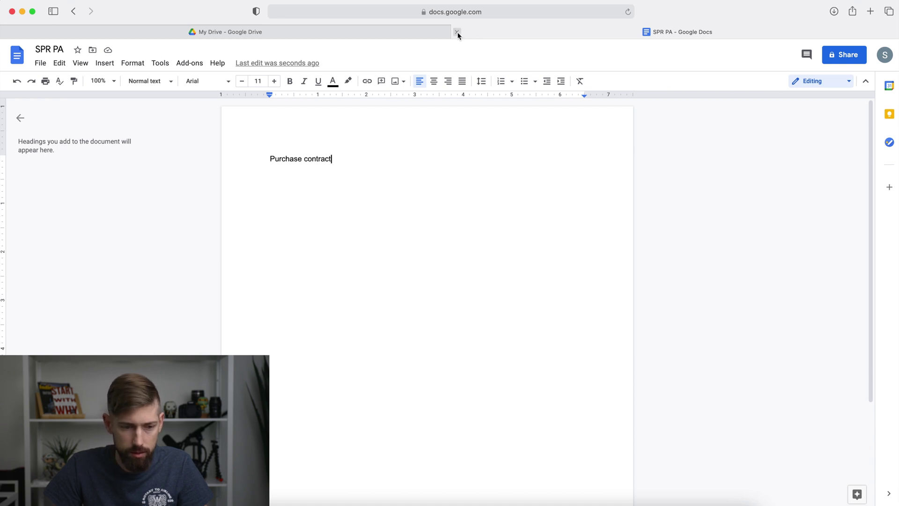
# Close the SPR PA tab and reopen SPR PA from the My Drive file list.
pyautogui.click(457, 32)
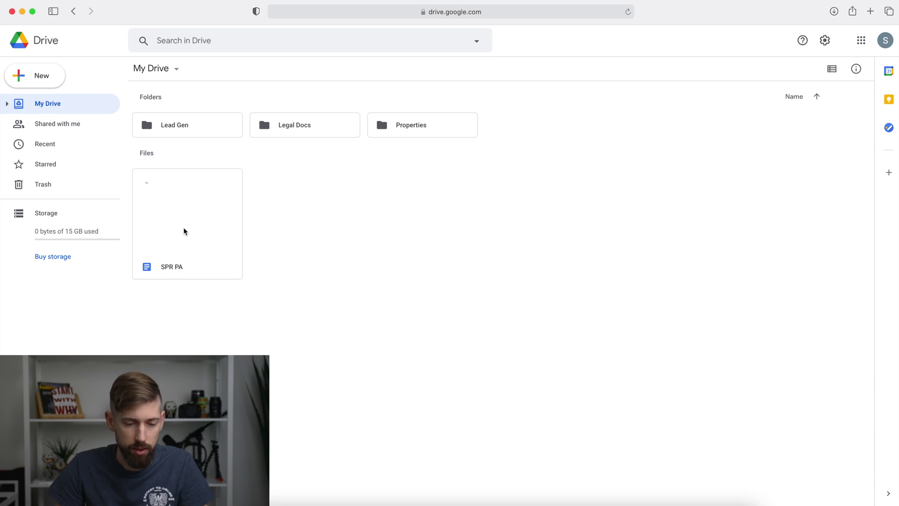
pyautogui.doubleClick(184, 231)
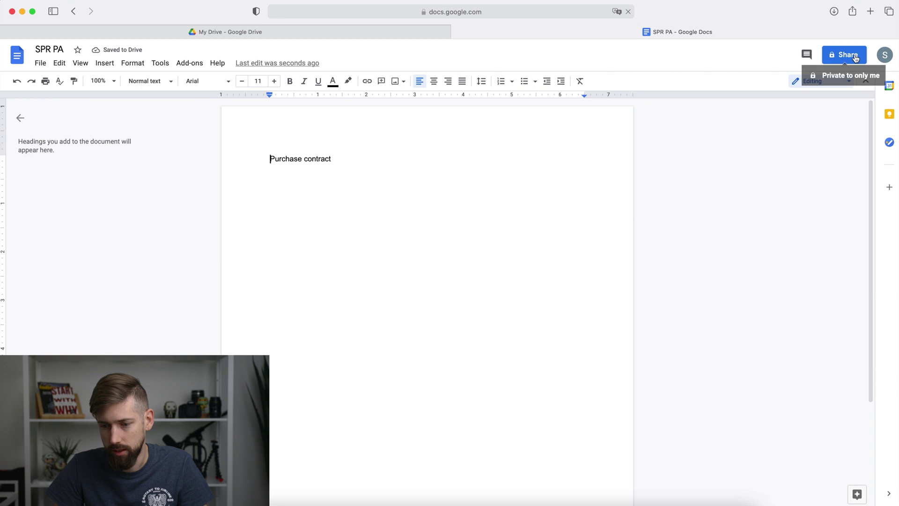
# Check SPR PA's sharing settings without changing them, then close the document tab.
pyautogui.click(855, 57)
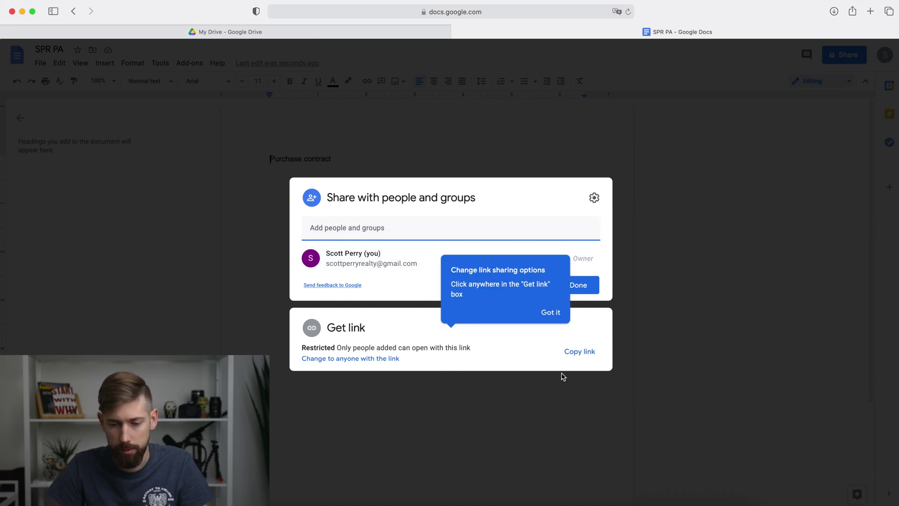
pyautogui.click(640, 224)
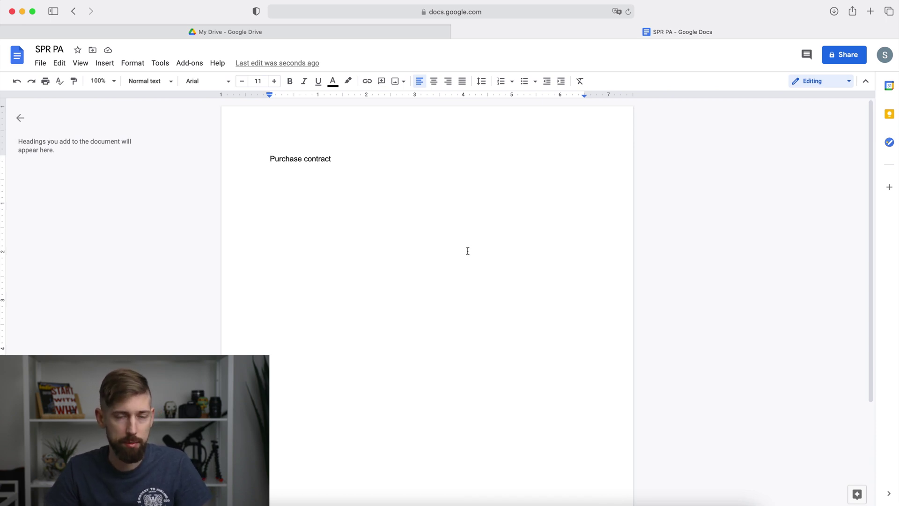
pyautogui.click(458, 34)
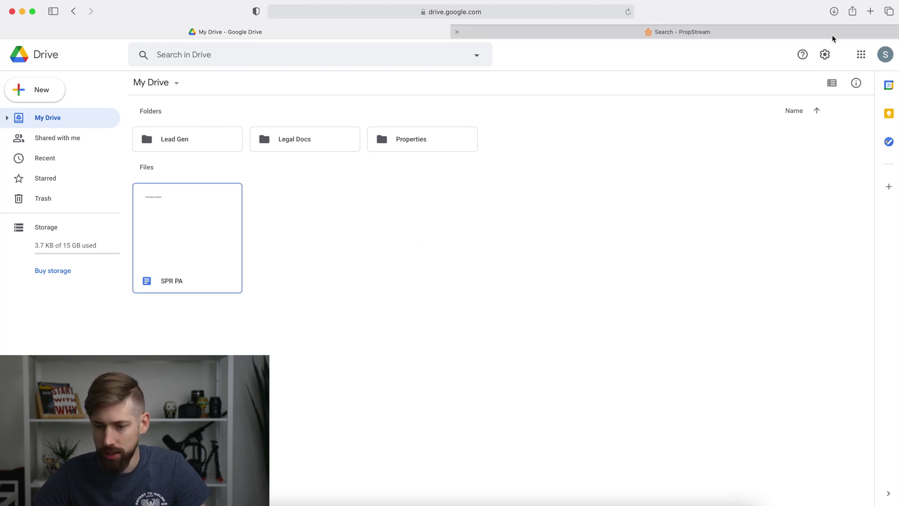
# Browse the Google apps list, then bring the Search - PropStream tab to the front.
pyautogui.click(861, 55)
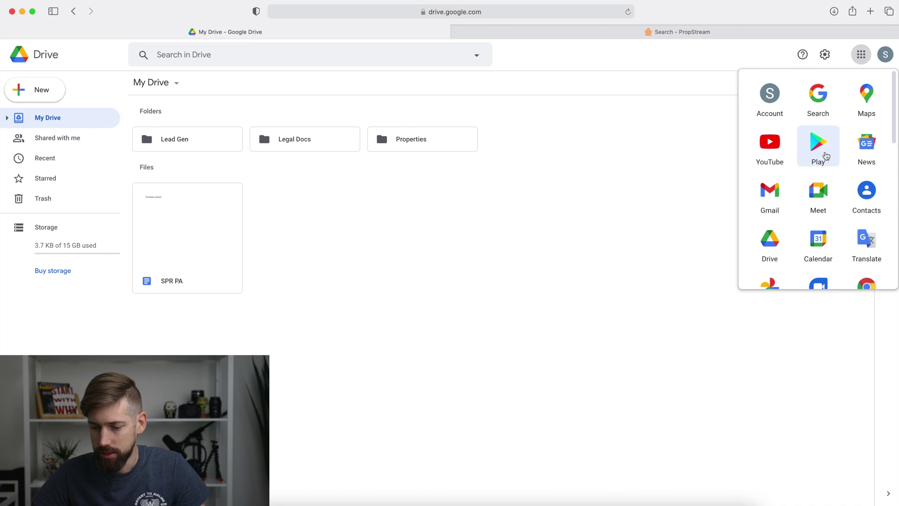
pyautogui.scroll(-5, 827, 154)
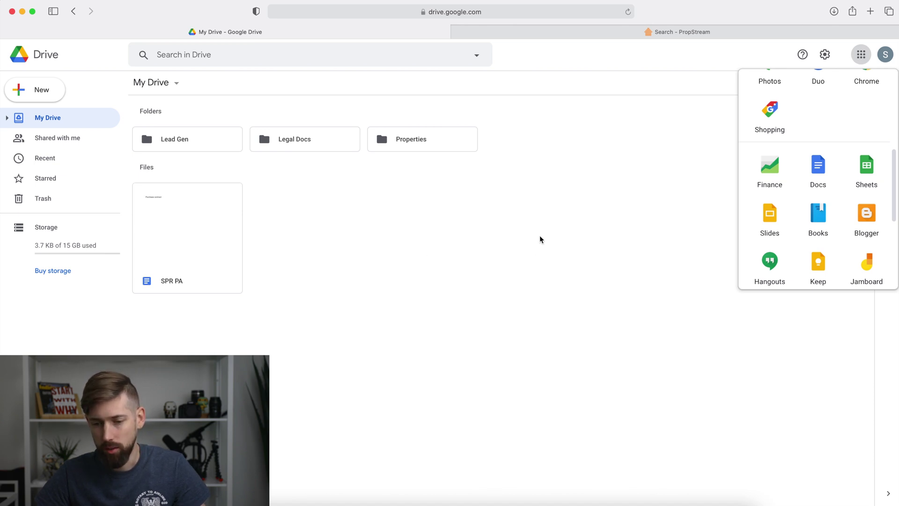
pyautogui.click(618, 33)
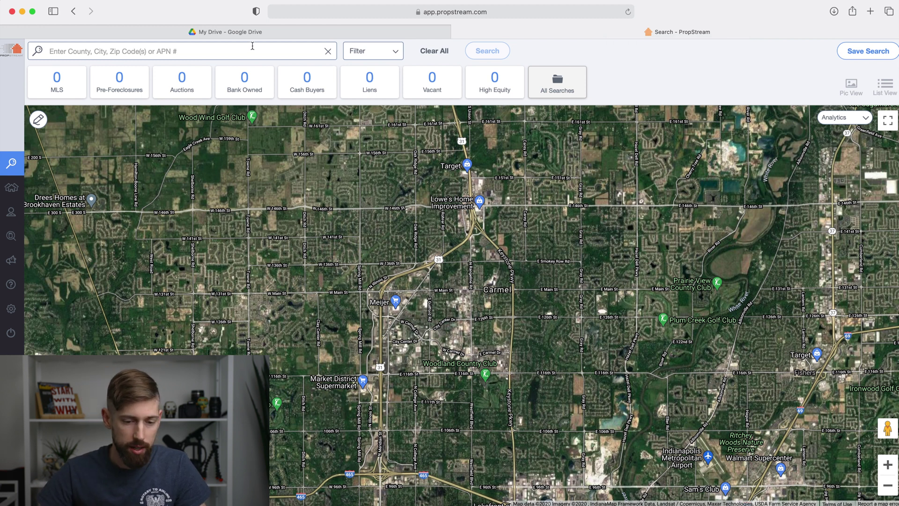
# Select all 20 contacts in PropStream's 1st List skip-tracing list, export them, and view Downloads.
pyautogui.moveTo(10, 177)
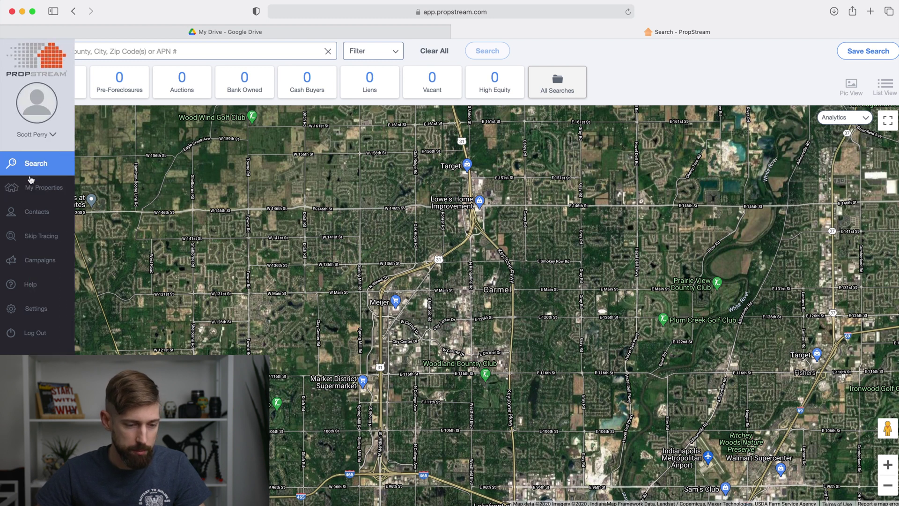
pyautogui.click(37, 217)
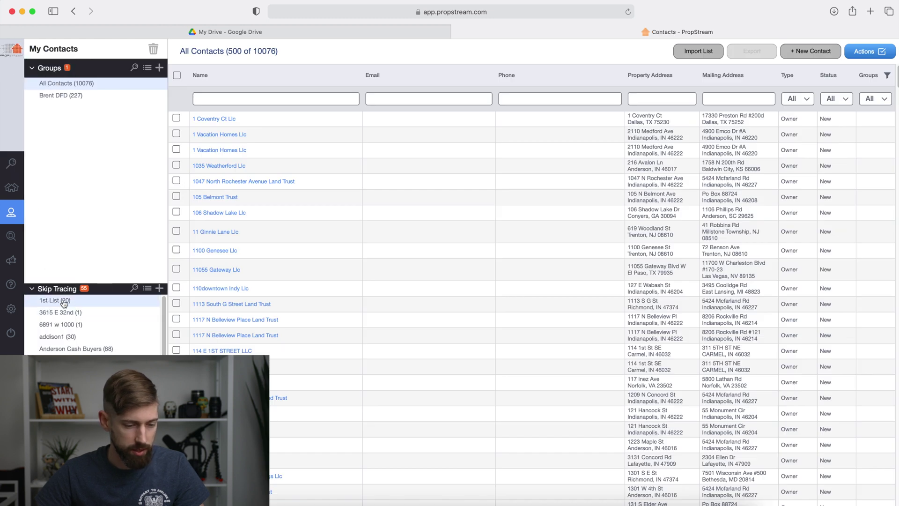
pyautogui.click(65, 302)
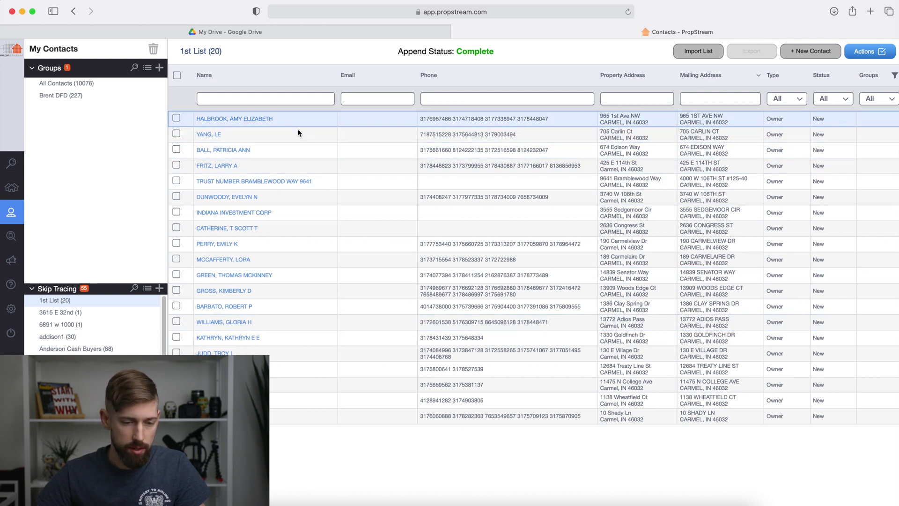
pyautogui.click(177, 76)
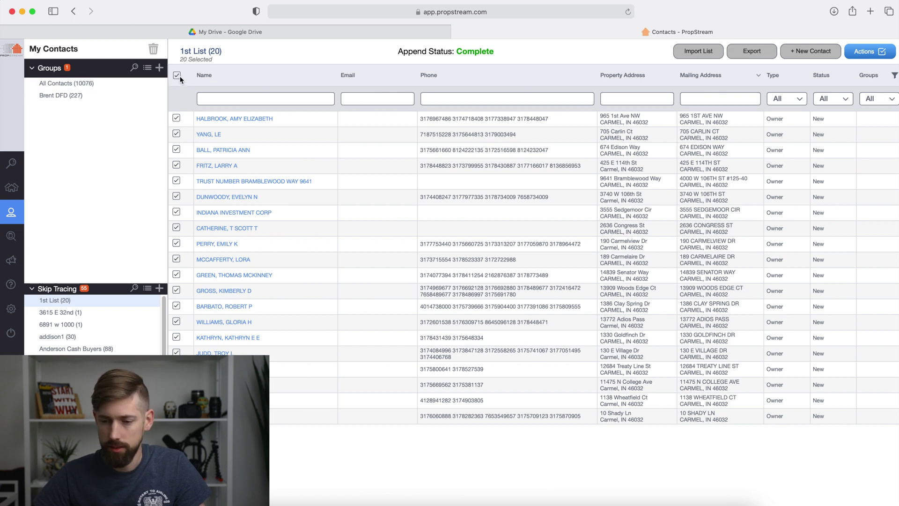
pyautogui.click(753, 55)
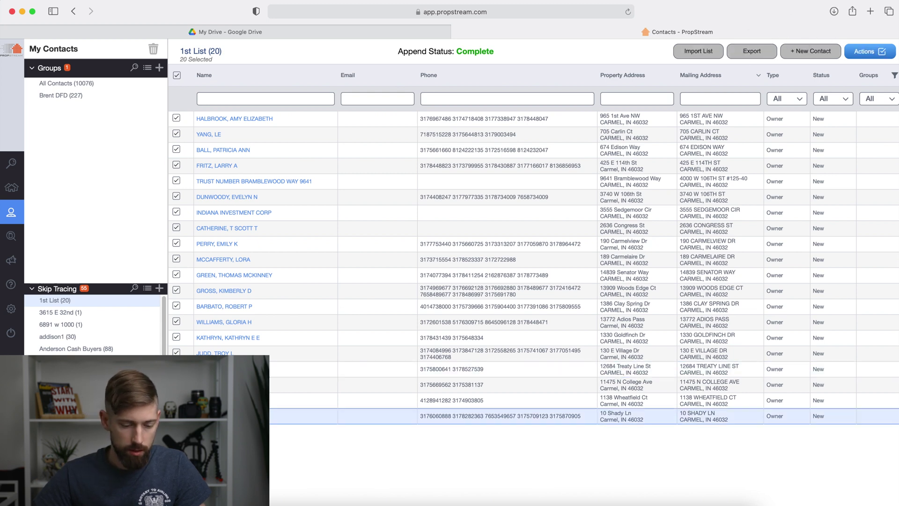
pyautogui.press('super+Tab')
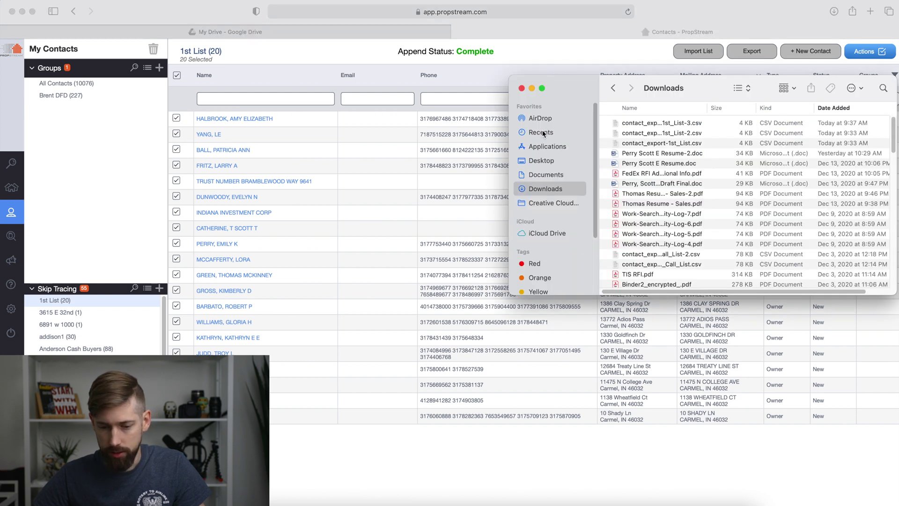
# Upload contact_export-1st_List-3.csv from the Downloads folder into My Drive.
pyautogui.click(322, 31)
pyautogui.press('super+Tab')
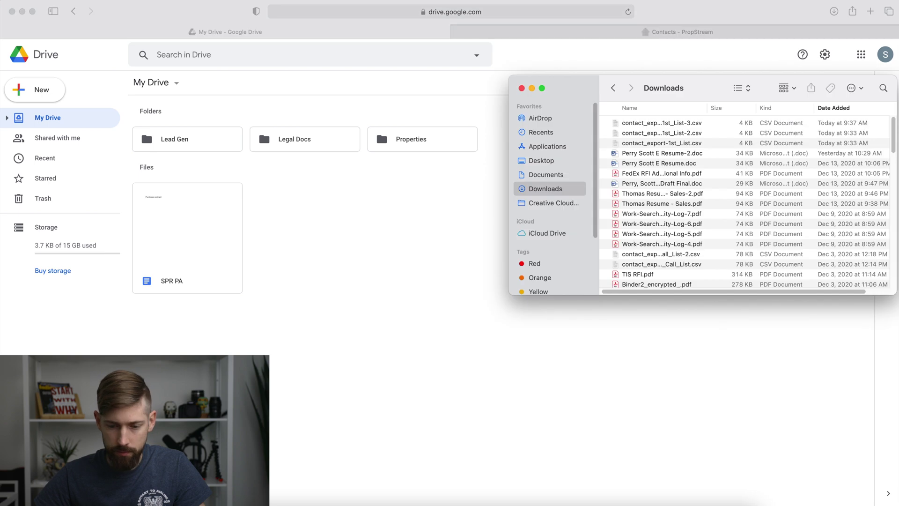
pyautogui.moveTo(666, 124); pyautogui.dragTo(362, 345)
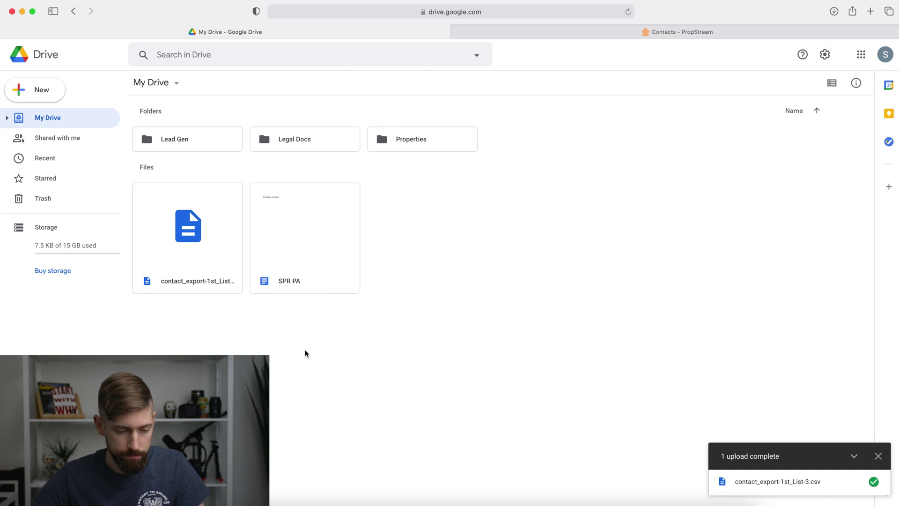
# Open the uploaded contact export CSV with Google Sheets and view the new tab.
pyautogui.rightClick(199, 235)
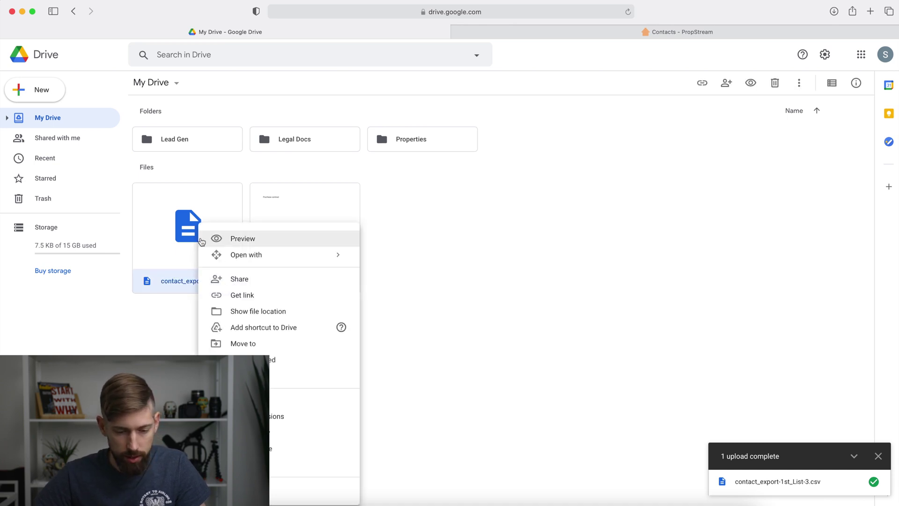
pyautogui.moveTo(308, 261)
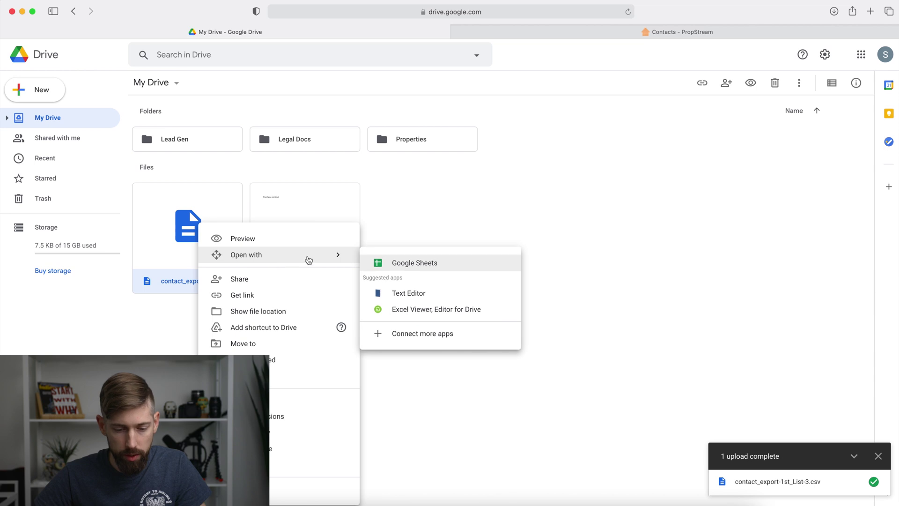
pyautogui.click(426, 265)
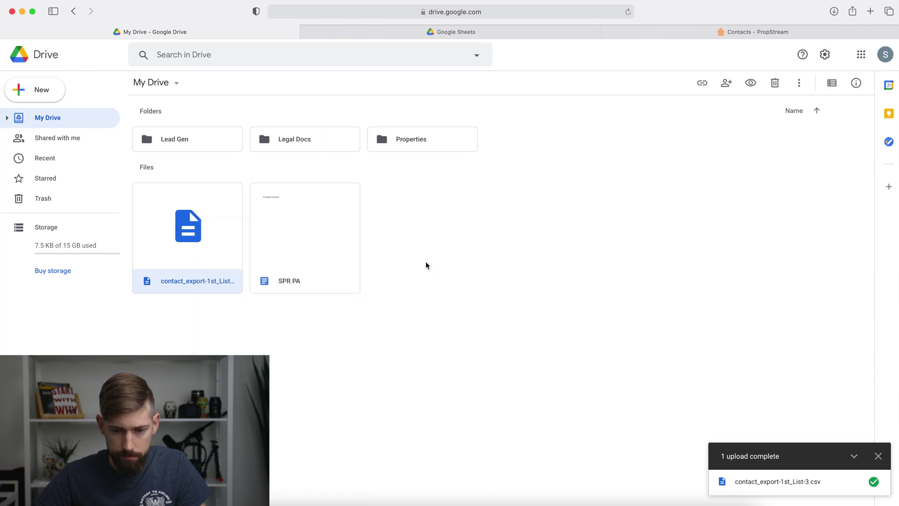
pyautogui.click(520, 32)
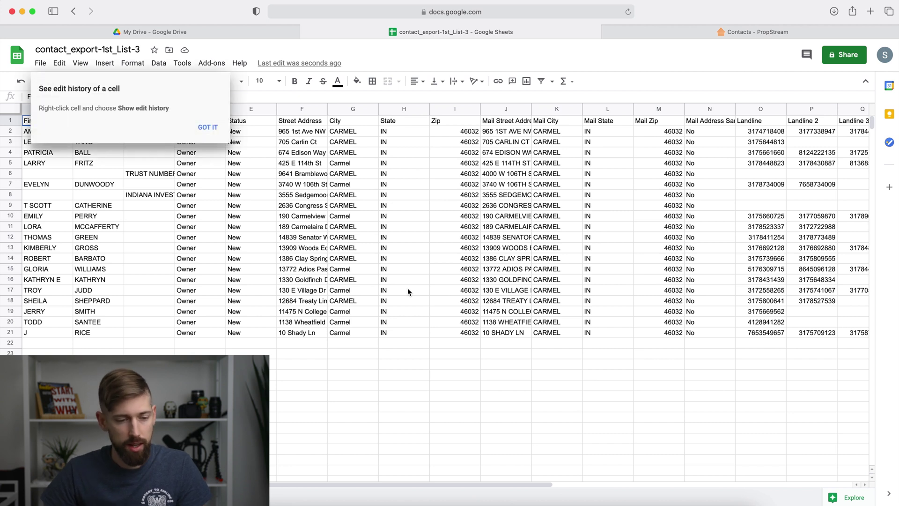
# Dismiss the cell edit history tip and scroll sideways through the contact columns.
pyautogui.click(207, 128)
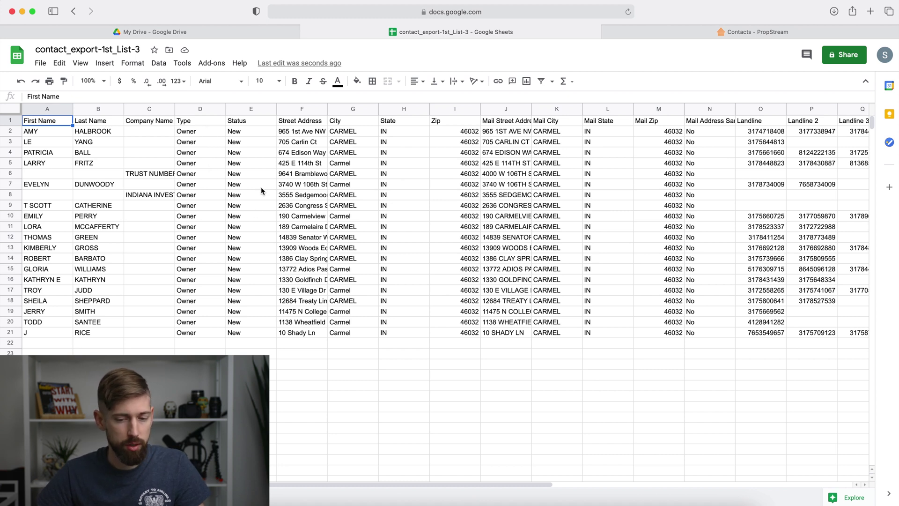
pyautogui.moveTo(440, 483); pyautogui.dragTo(729, 480)
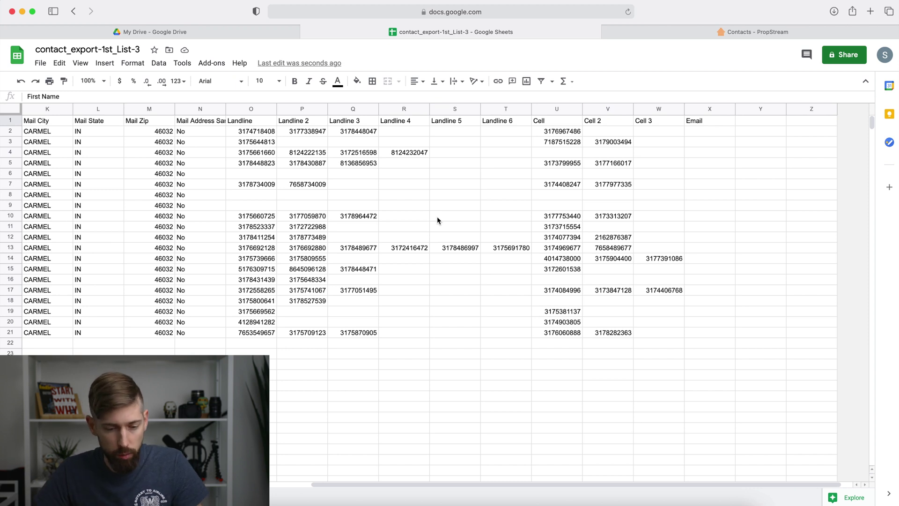
pyautogui.moveTo(375, 482); pyautogui.dragTo(108, 482)
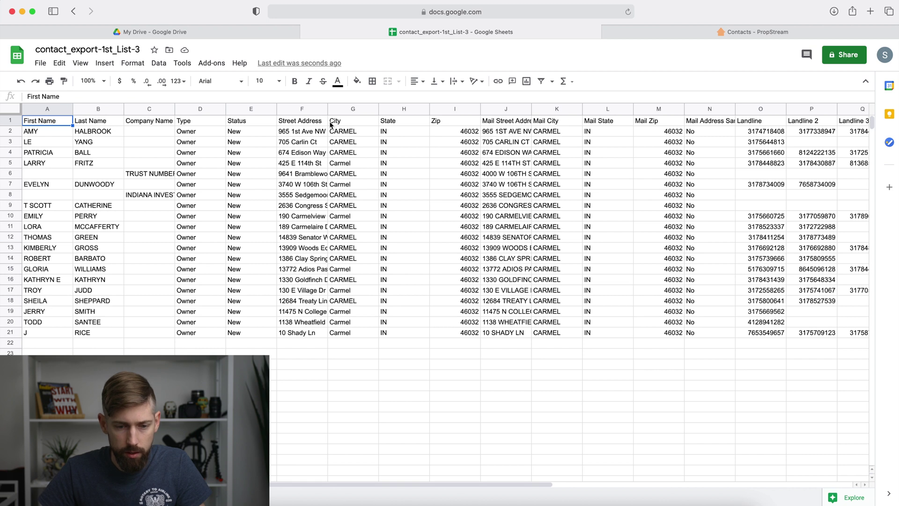
# Retitle the spreadsheet 'SPR 1st test list' and close it, returning to My Drive.
pyautogui.click(76, 51)
pyautogui.press('super+a')
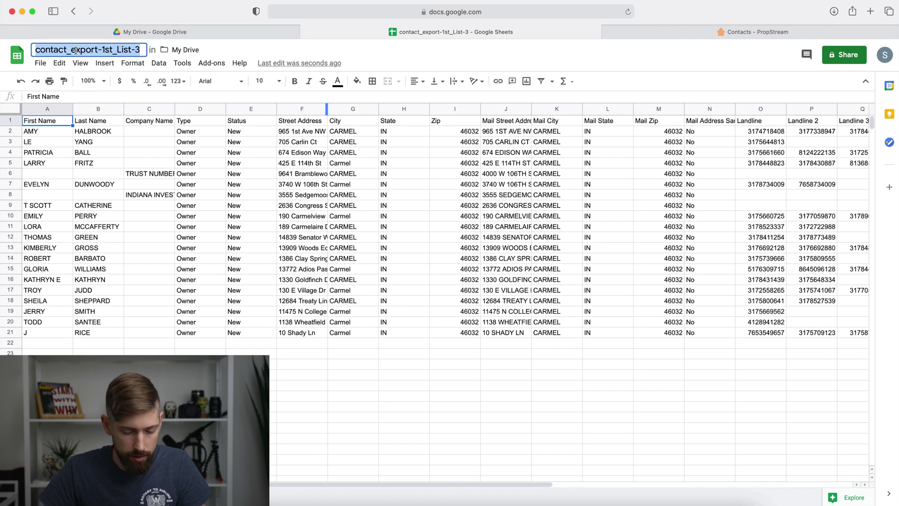
pyautogui.write('SPR 1')
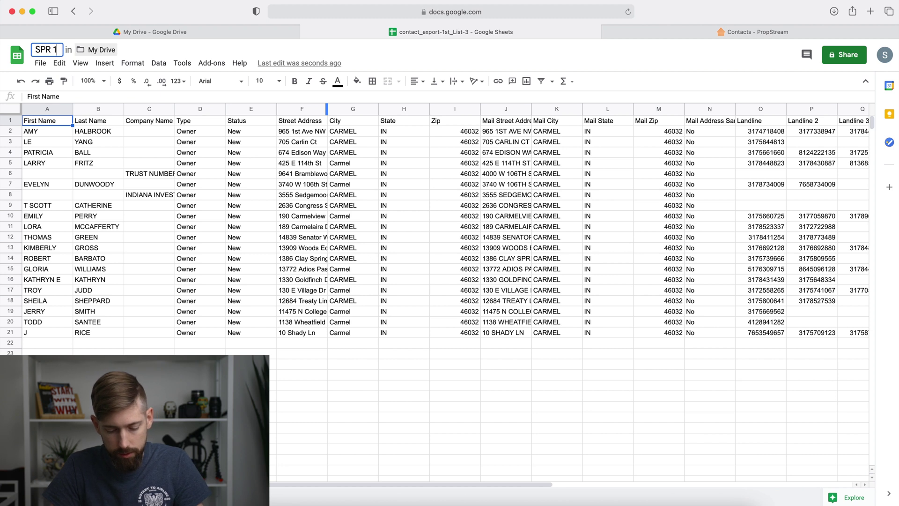
pyautogui.write('st test list')
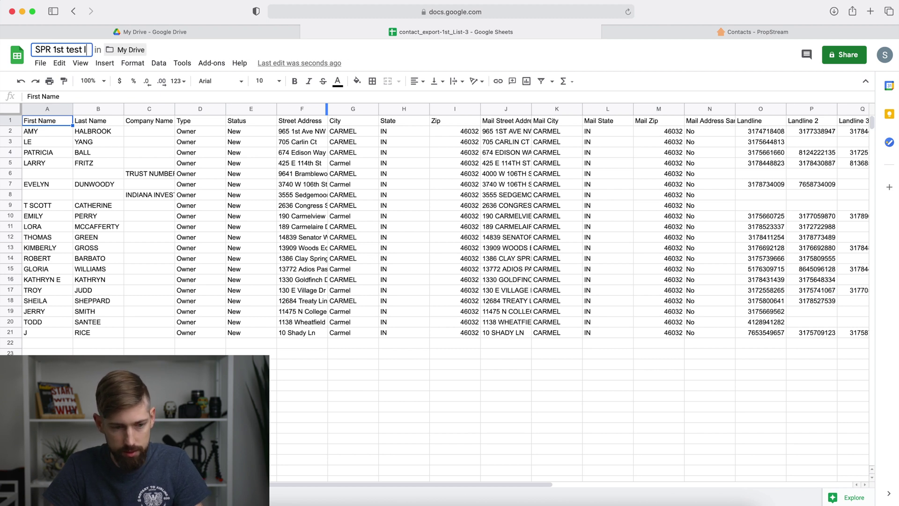
pyautogui.click(181, 49)
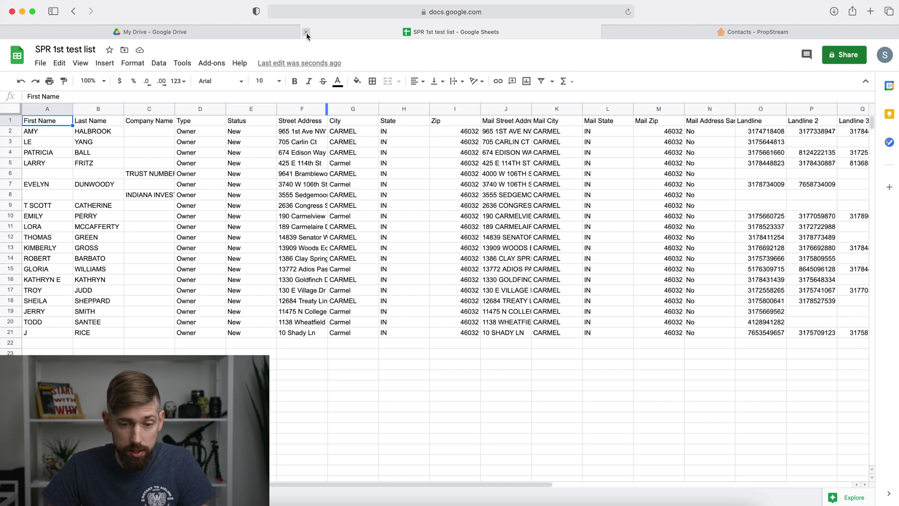
pyautogui.click(306, 33)
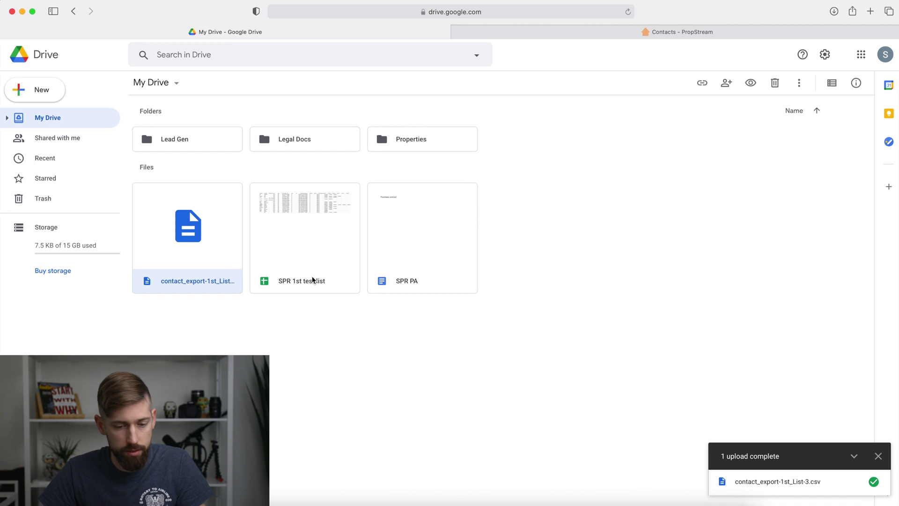
# Remove the contact export CSV; move SPR 1st test list to Lead Gen and SPR PA to Legal Docs.
pyautogui.rightClick(176, 258)
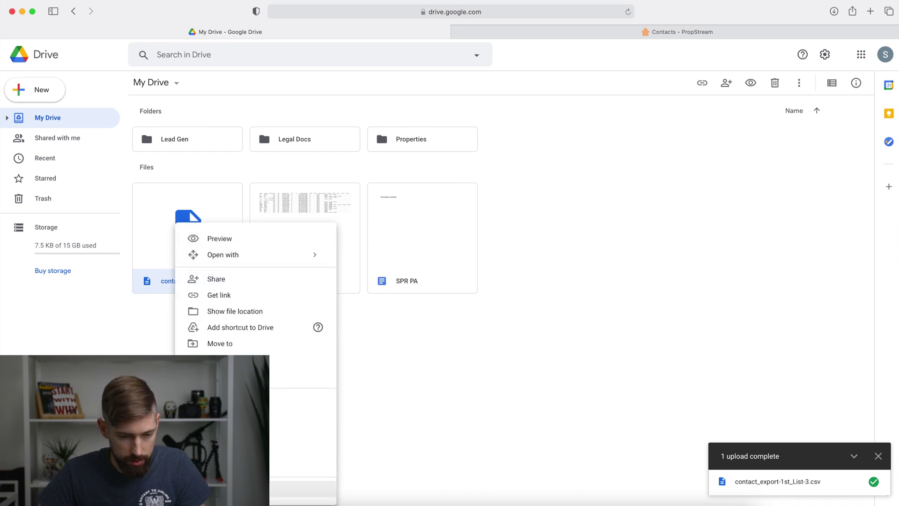
pyautogui.click(215, 489)
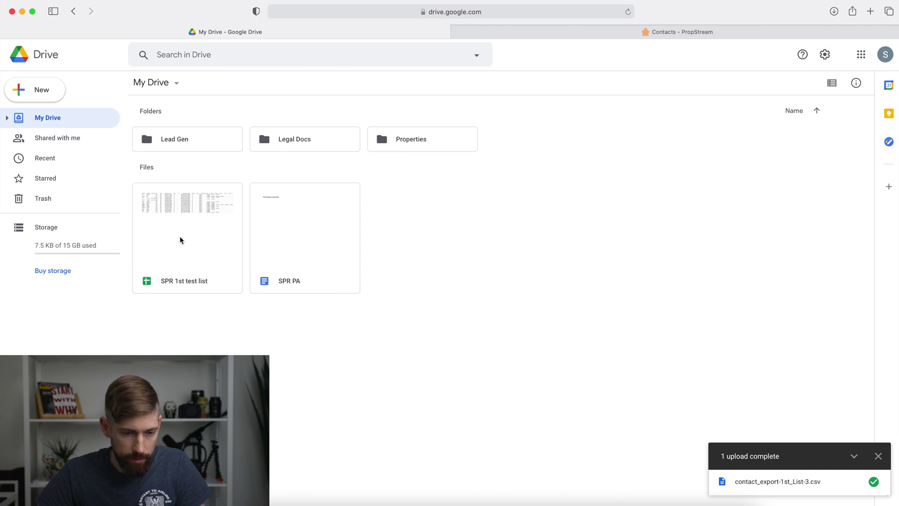
pyautogui.moveTo(180, 243); pyautogui.dragTo(155, 127)
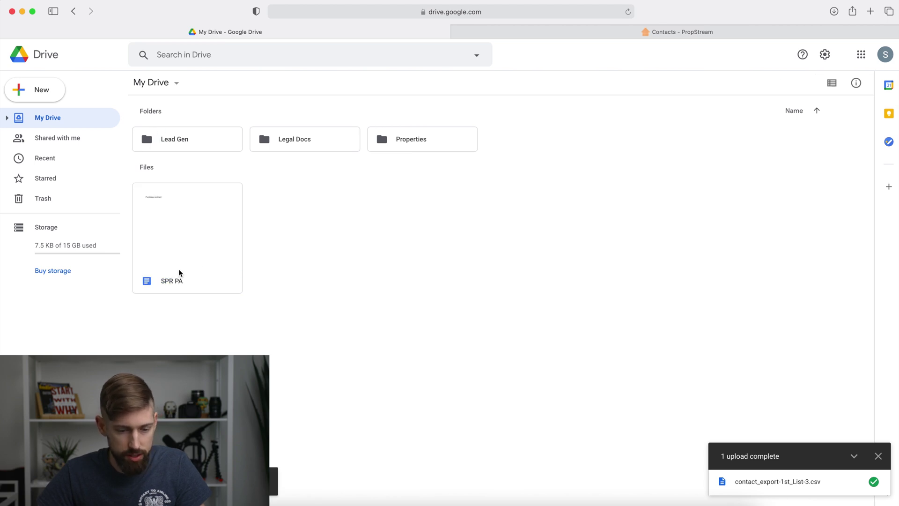
pyautogui.moveTo(182, 272); pyautogui.dragTo(276, 135)
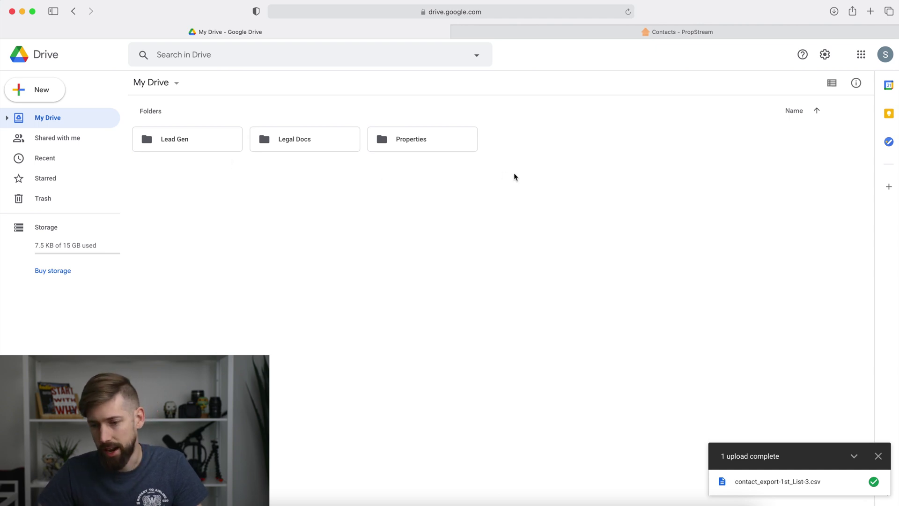
# Scroll through the Google apps launcher list.
pyautogui.click(862, 55)
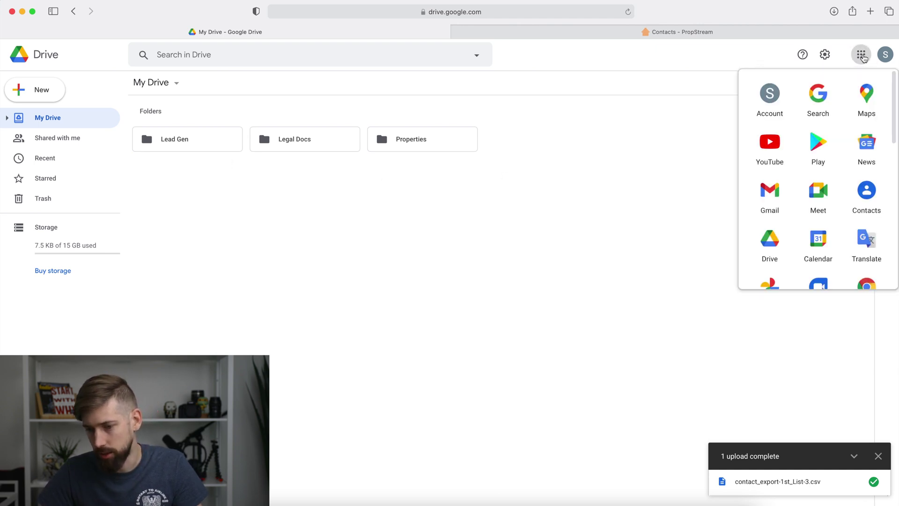
pyautogui.scroll(-6, 822, 204)
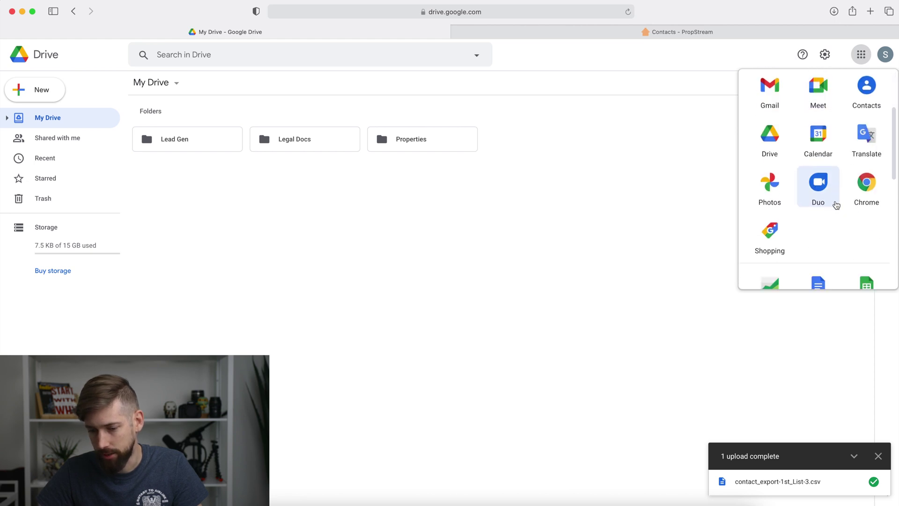
pyautogui.scroll(-1, 836, 205)
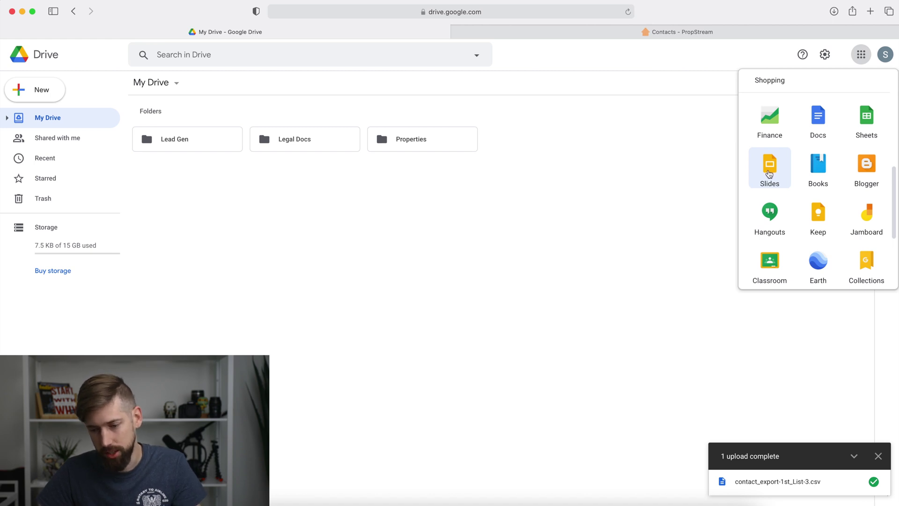
pyautogui.scroll(-3, 781, 180)
pyautogui.scroll(5, 781, 181)
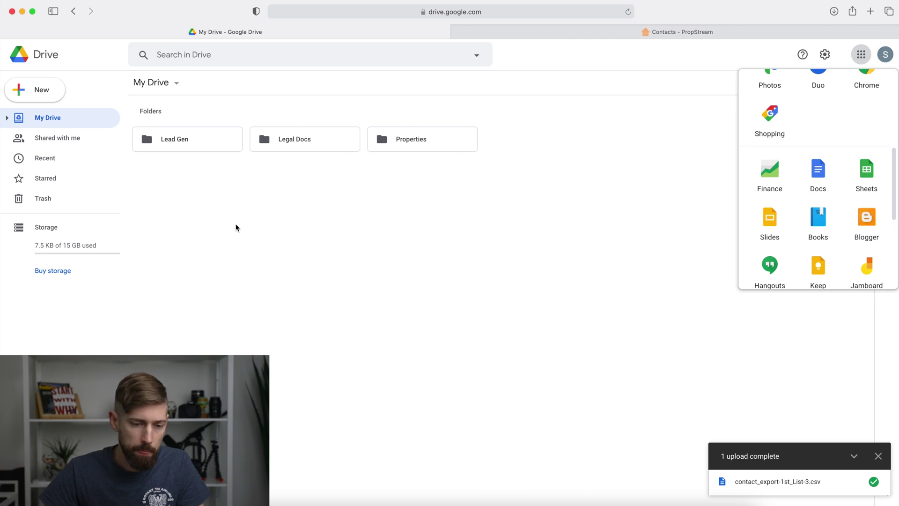
# Look inside Lead Gen and Legal Docs, then open Properties with its Expired, New Contracts, Sent to buyers, Sold subfolders.
pyautogui.doubleClick(201, 142)
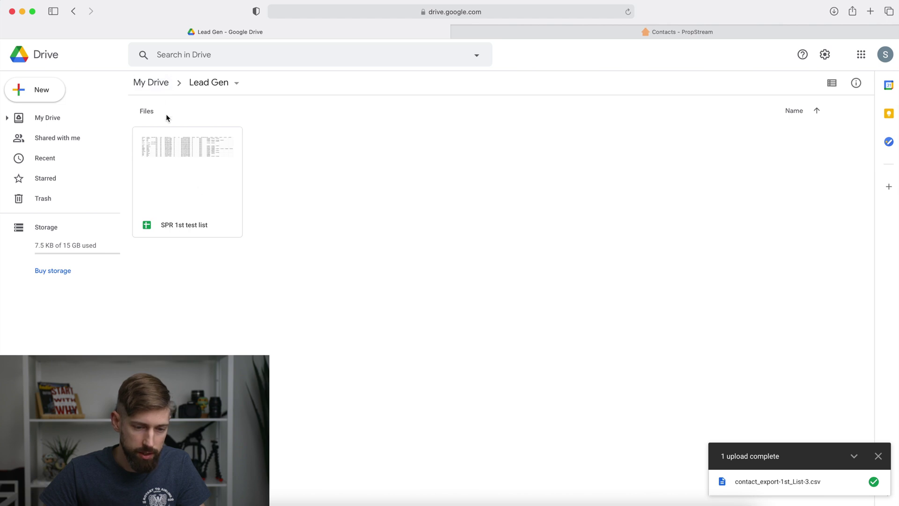
pyautogui.click(159, 85)
pyautogui.click(315, 141)
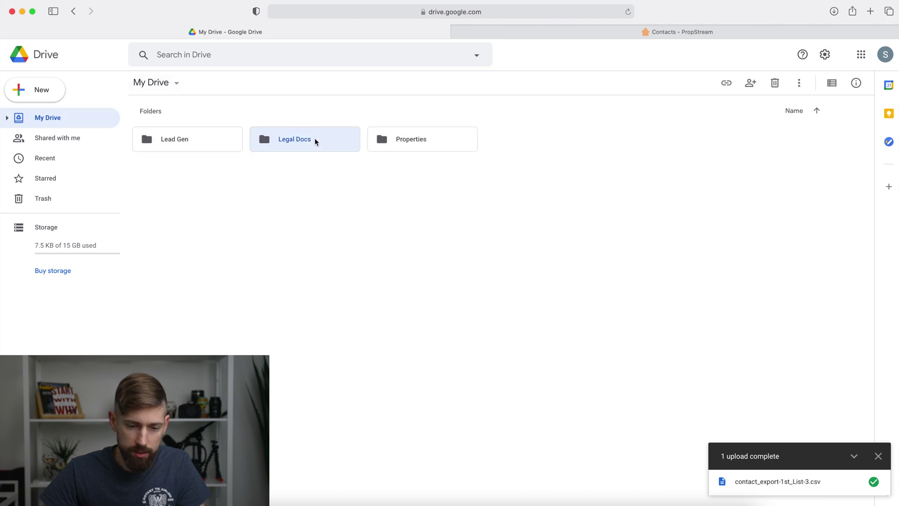
pyautogui.doubleClick(315, 141)
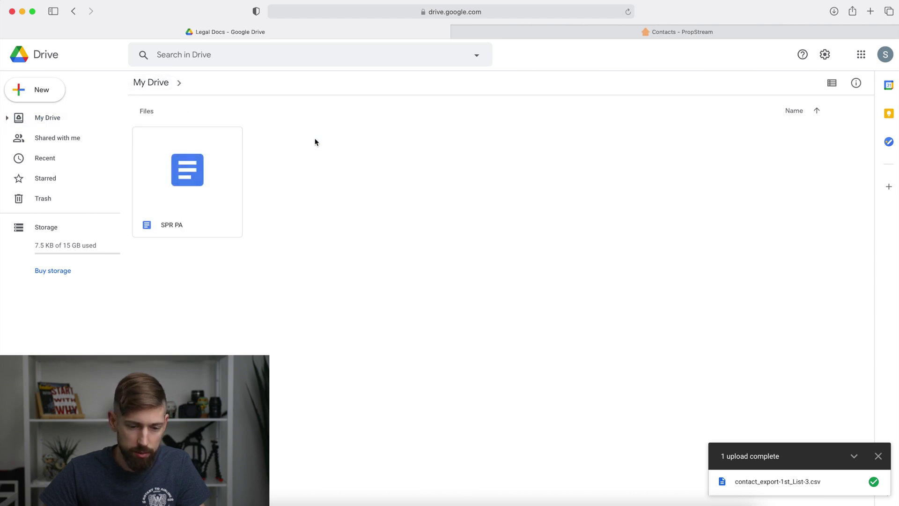
pyautogui.doubleClick(156, 89)
pyautogui.click(413, 152)
pyautogui.doubleClick(418, 143)
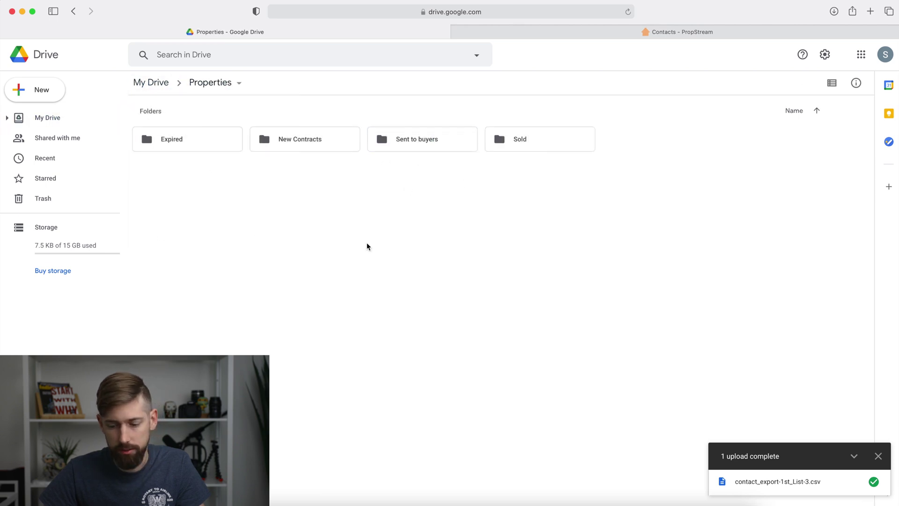